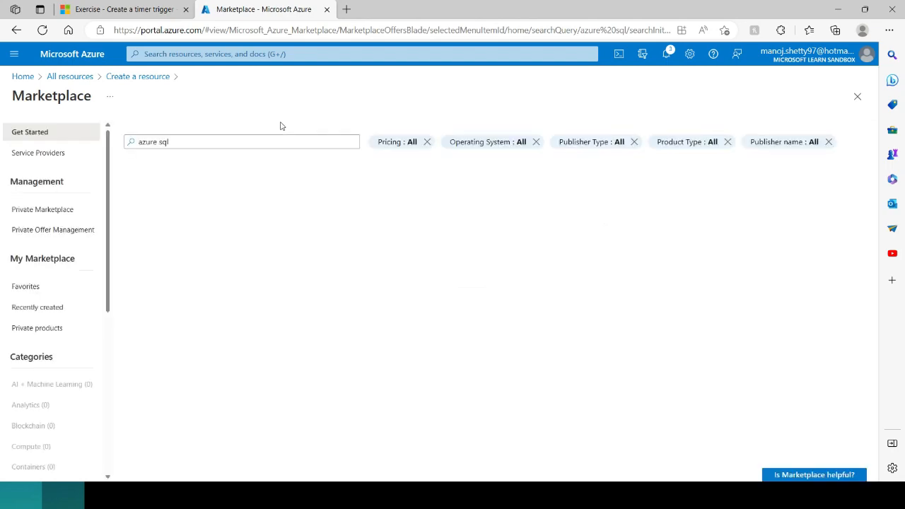
Step: Select the Azure SQL tile in the 'azure sql' Marketplace results
left_click(150, 237)
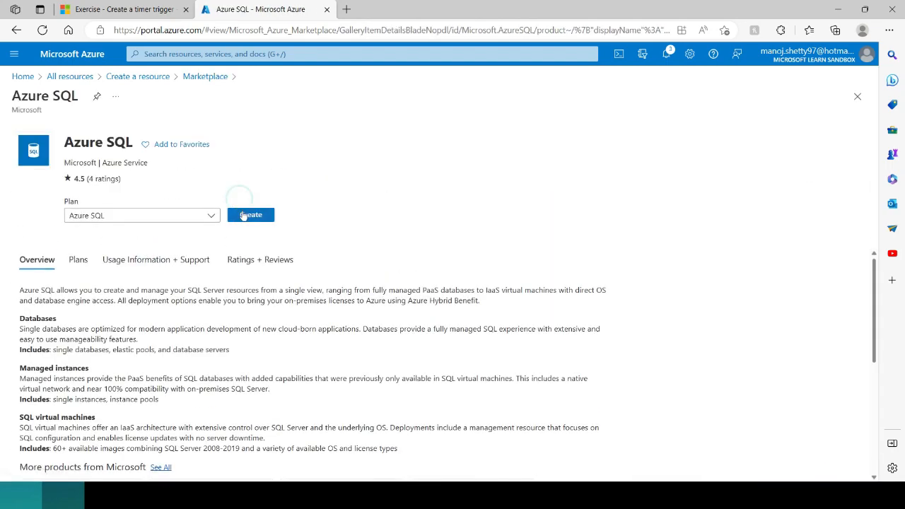
Step: Start creating an Azure SQL resource from its product page
left_click(243, 212)
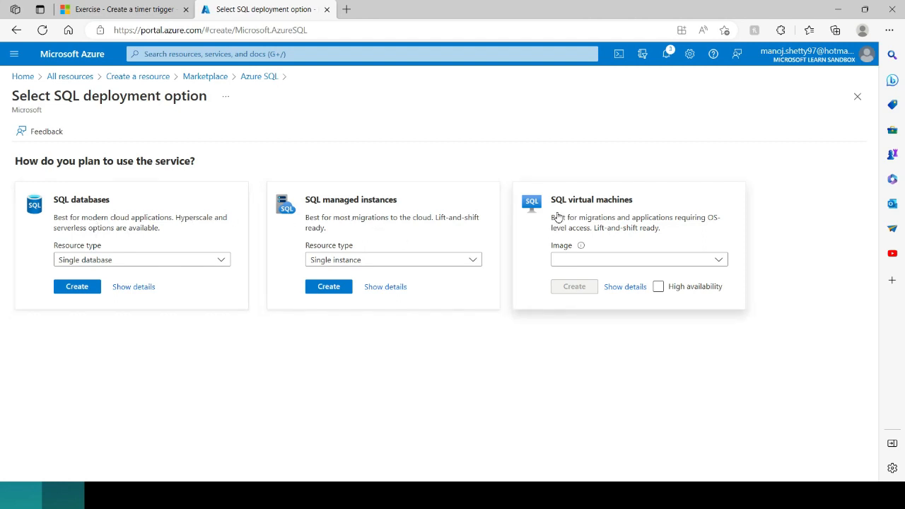
Step: Choose a single SQL database under Concierge Subscription and the learn resource group
left_click(79, 288)
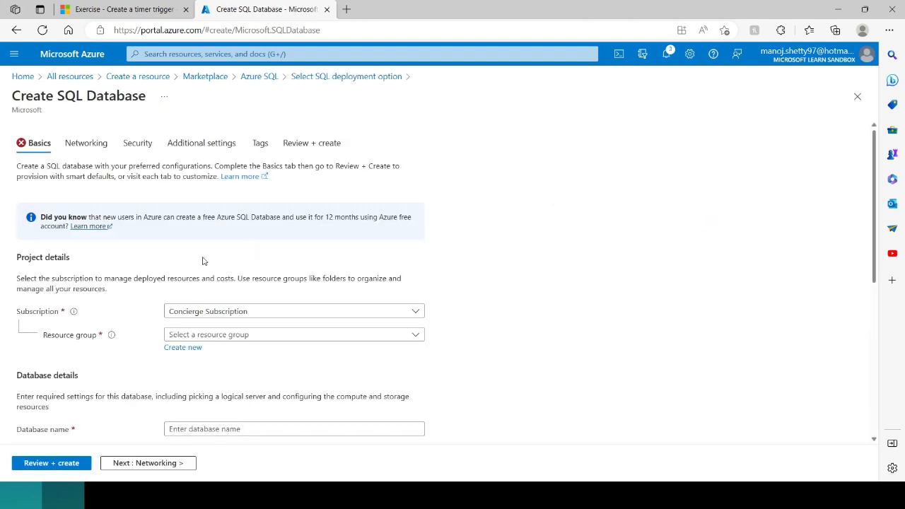
scroll(128, 262, "down", 1)
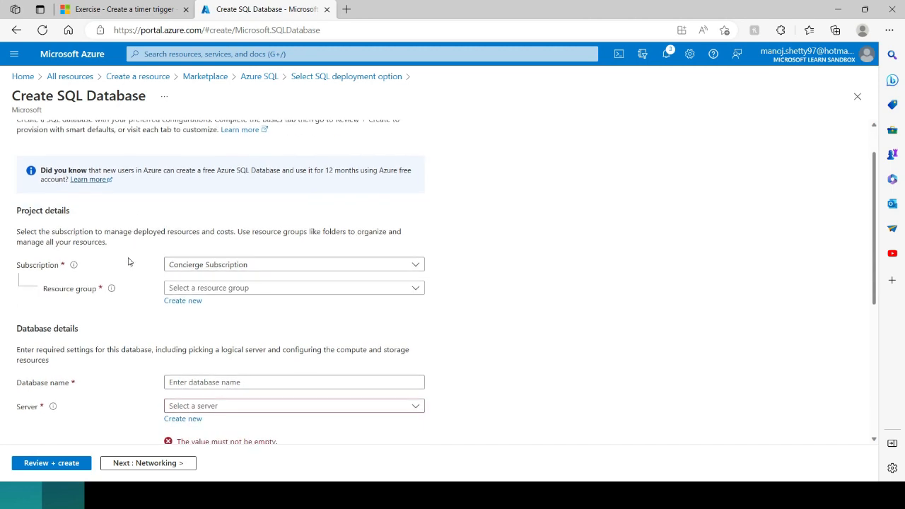
scroll(175, 269, "down", 1)
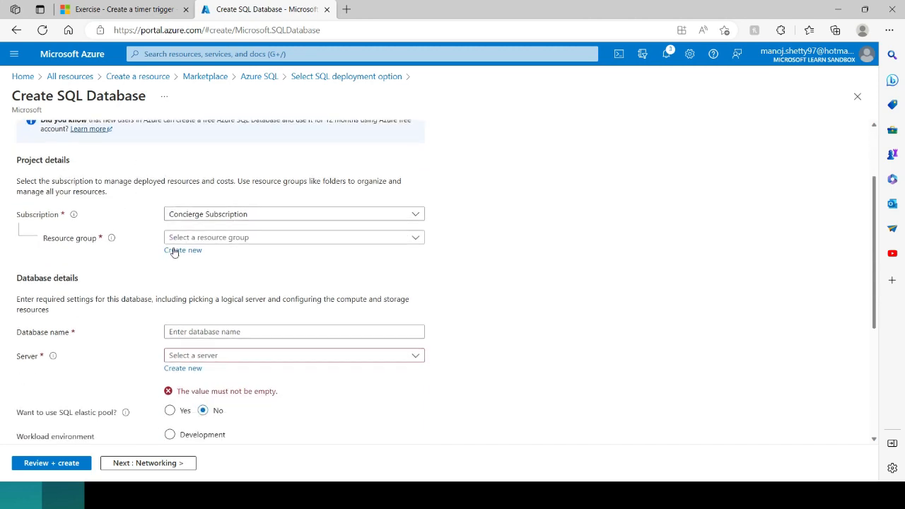
left_click(198, 219)
left_click(198, 219)
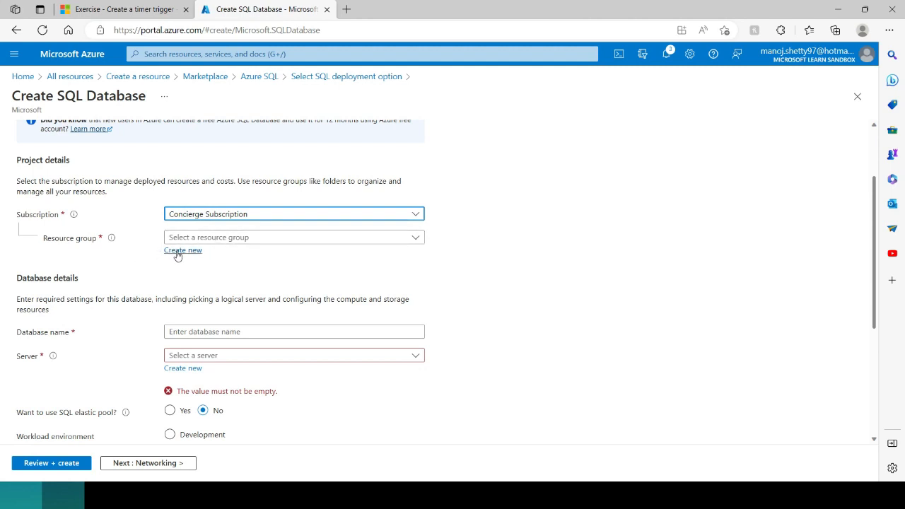
left_click(202, 240)
left_click(193, 280)
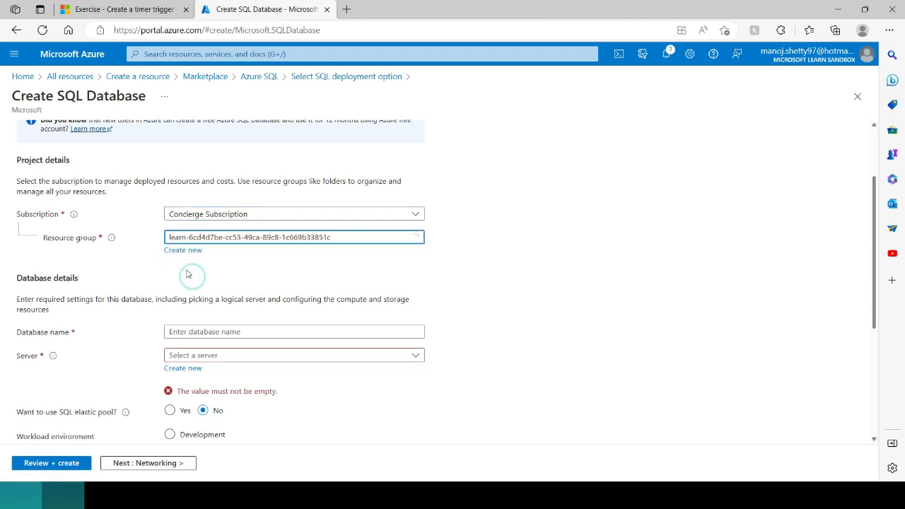
Step: Open the form to create a new server for the database
scroll(134, 241, "down", 2)
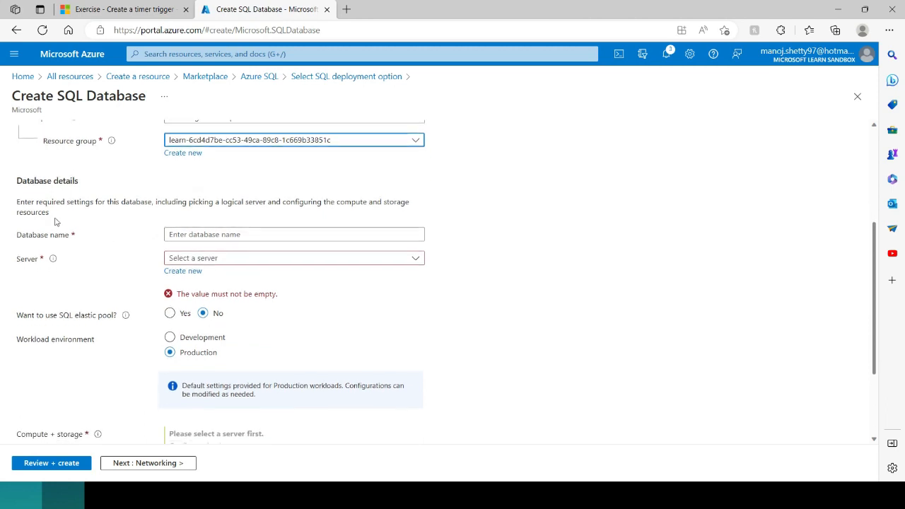
left_click(182, 240)
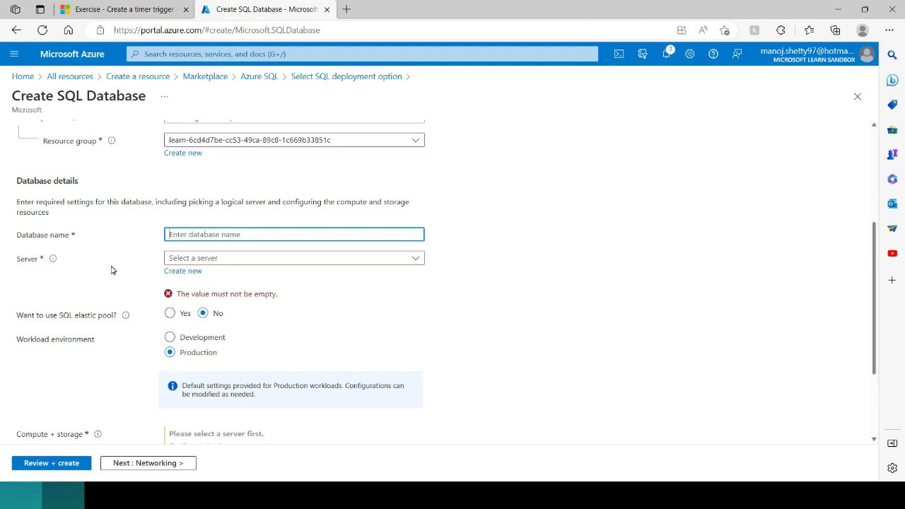
left_click(170, 271)
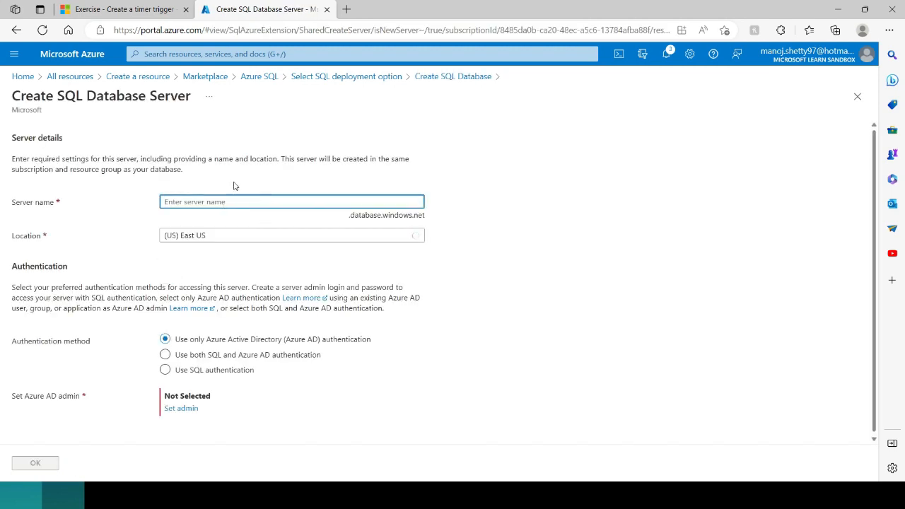
Step: Name the server trainingserver and keep the (US) East US location
left_click(190, 203)
type("Trainin")
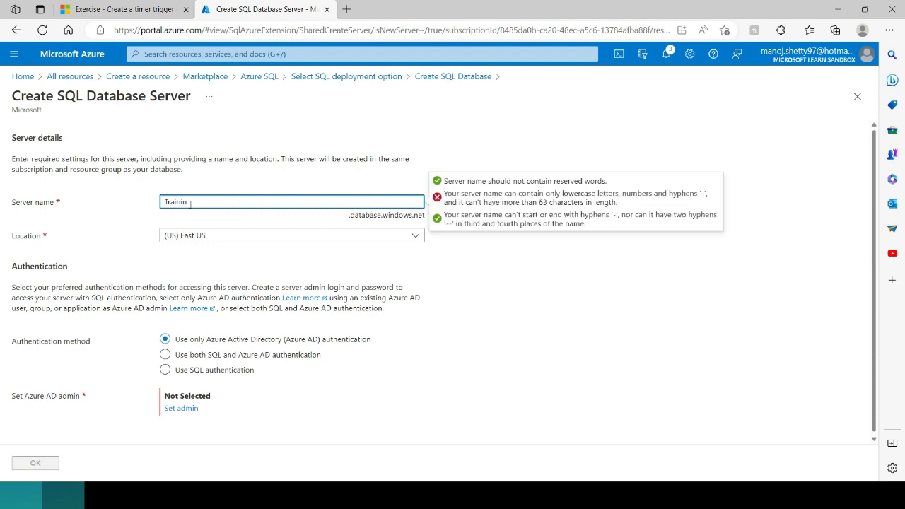
type("g server")
left_click(169, 201)
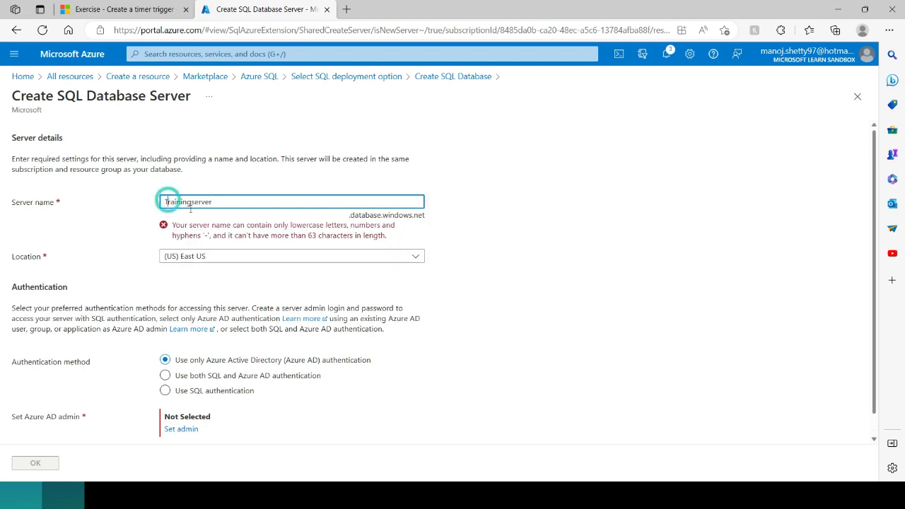
key("BackSpace")
type("t")
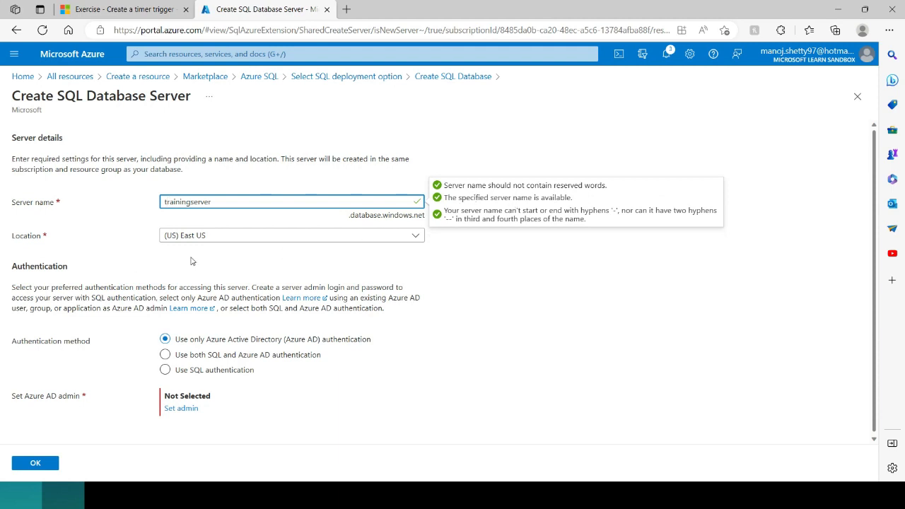
left_click(192, 239)
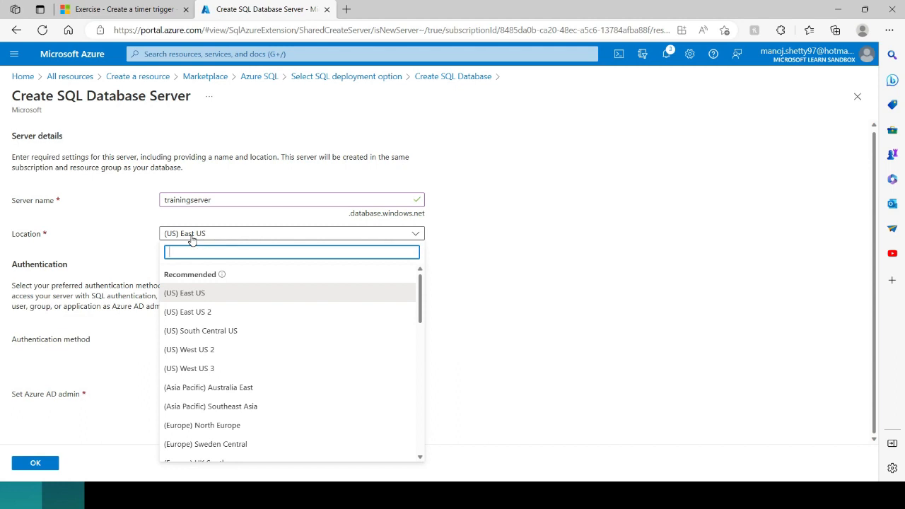
left_click(192, 241)
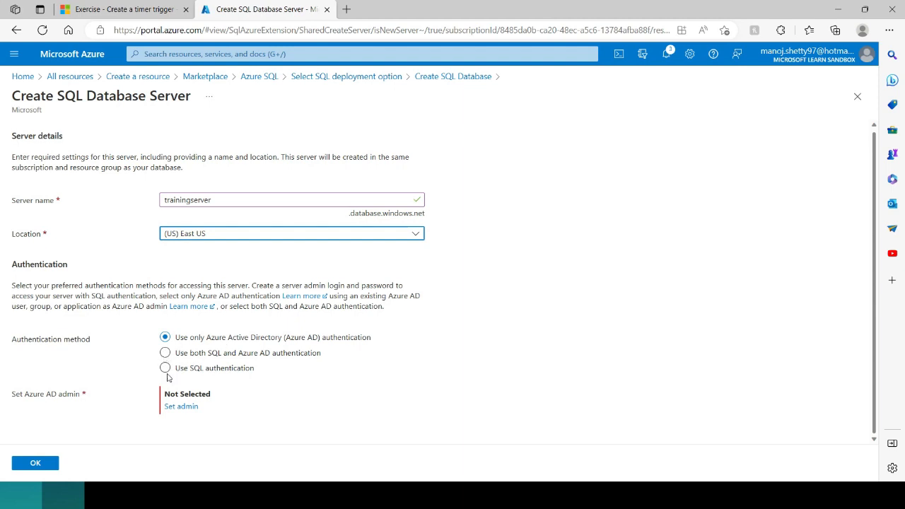
Step: Use SQL authentication with an admin login and a confirmed password
left_click(166, 368)
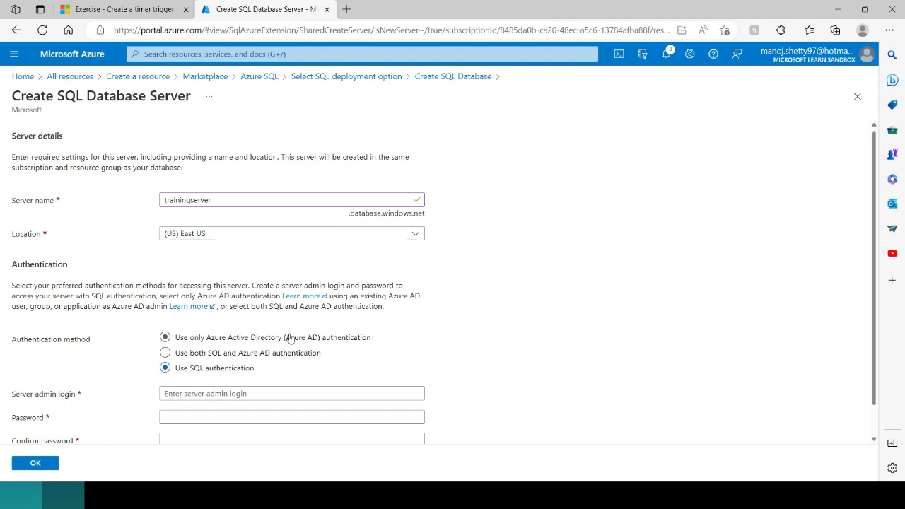
scroll(289, 337, "down", 1)
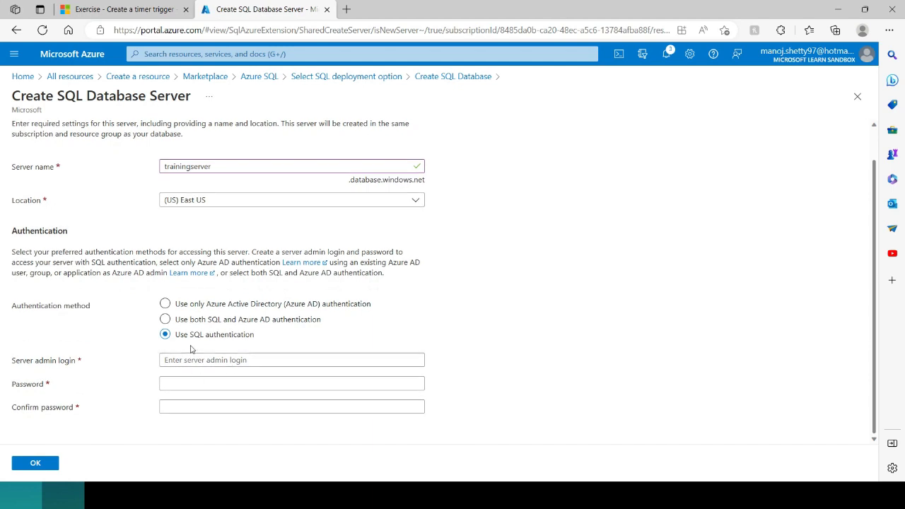
left_click(175, 360)
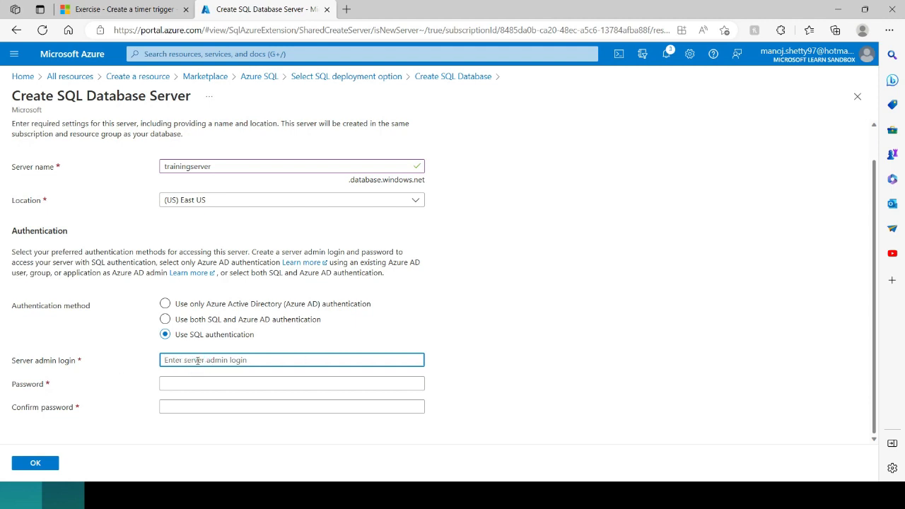
type("admin123")
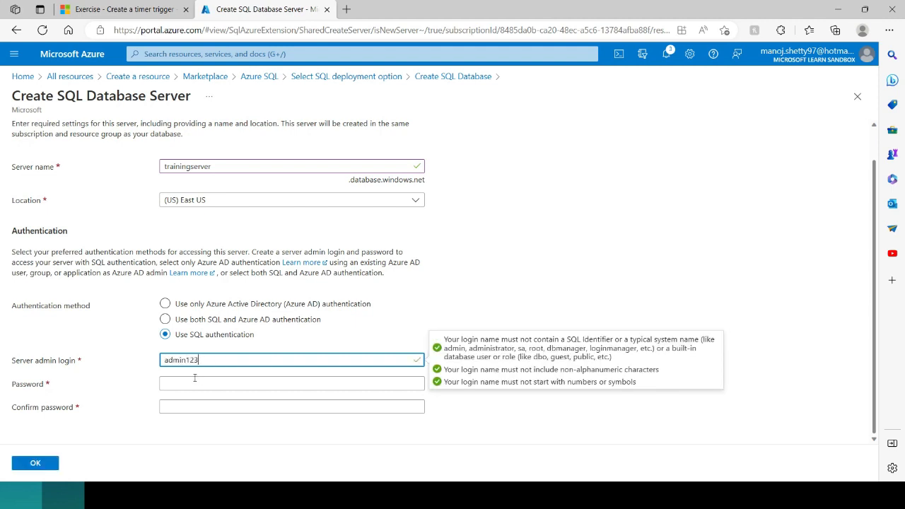
left_click(192, 378)
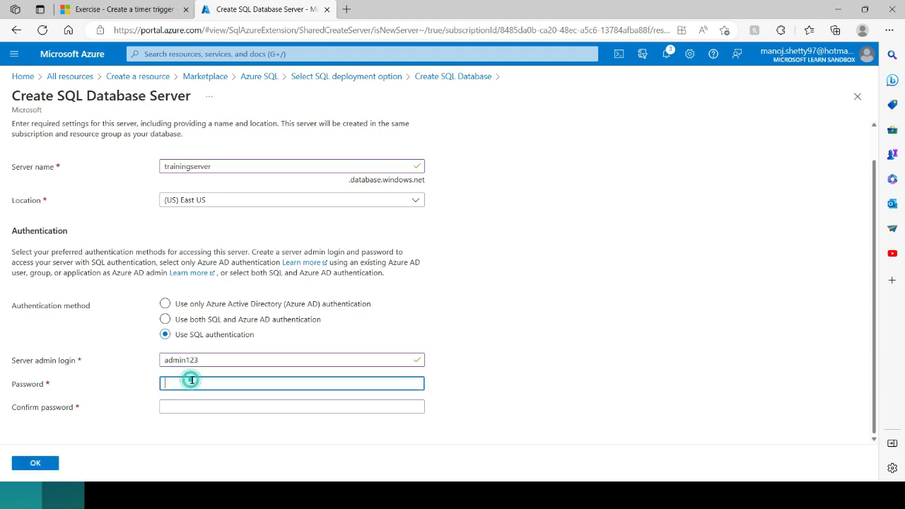
type("P")
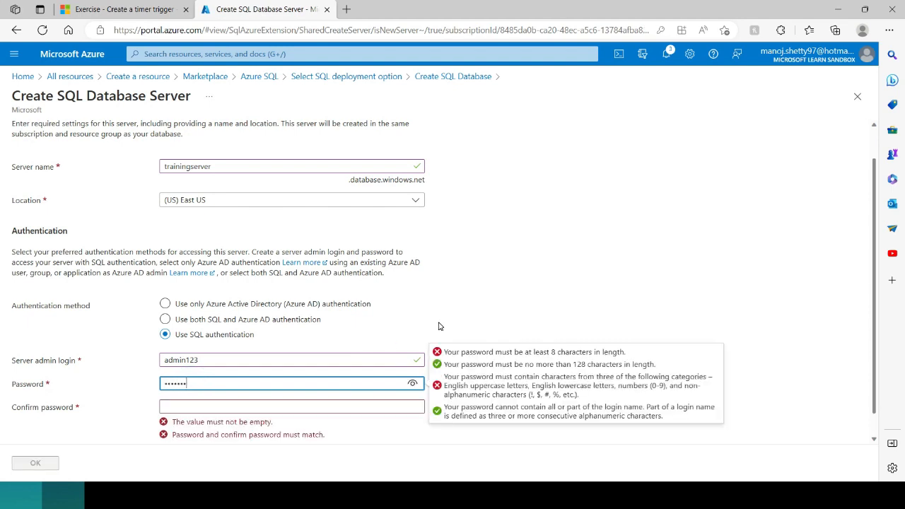
left_click(202, 405)
type("P")
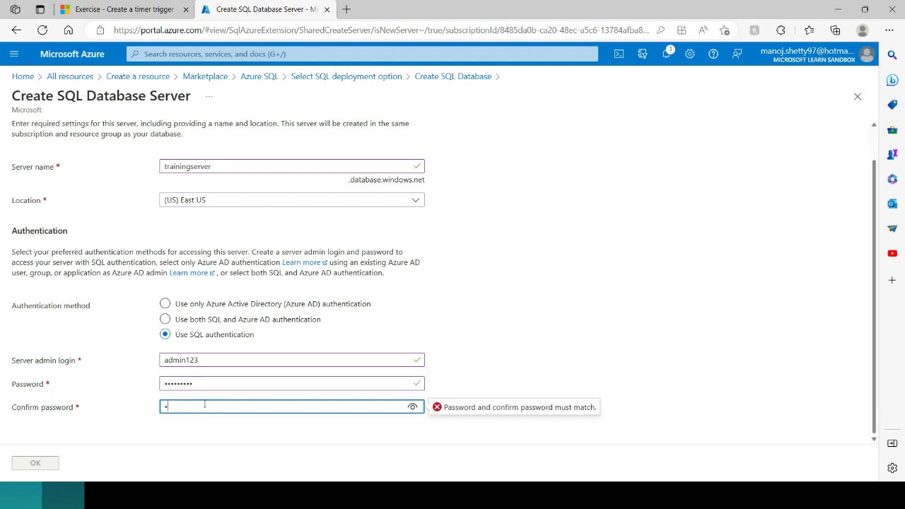
type("•••••••")
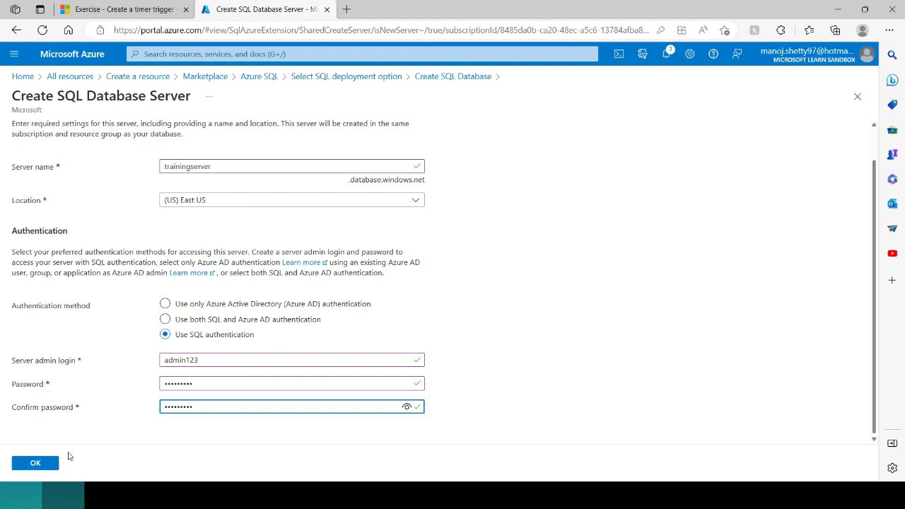
Step: Confirm the new server and enter trainingdb123 as the database name
left_click(40, 462)
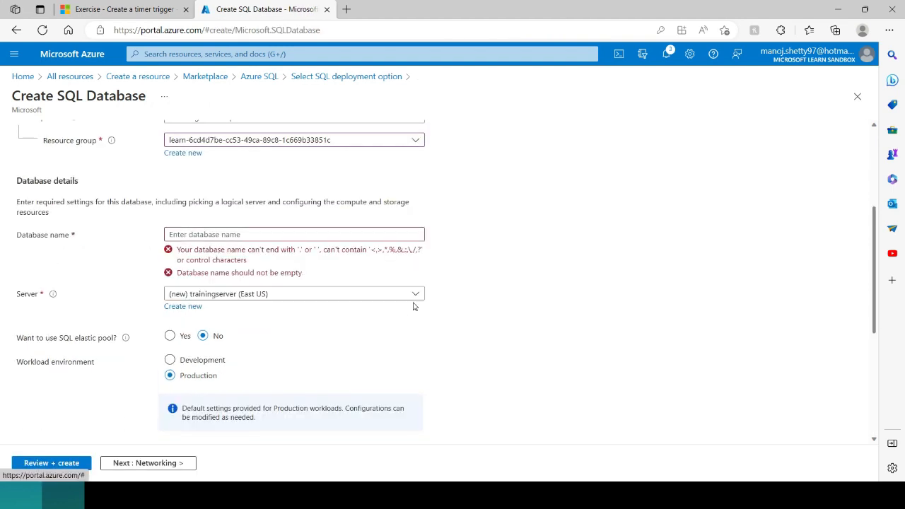
left_click(196, 233)
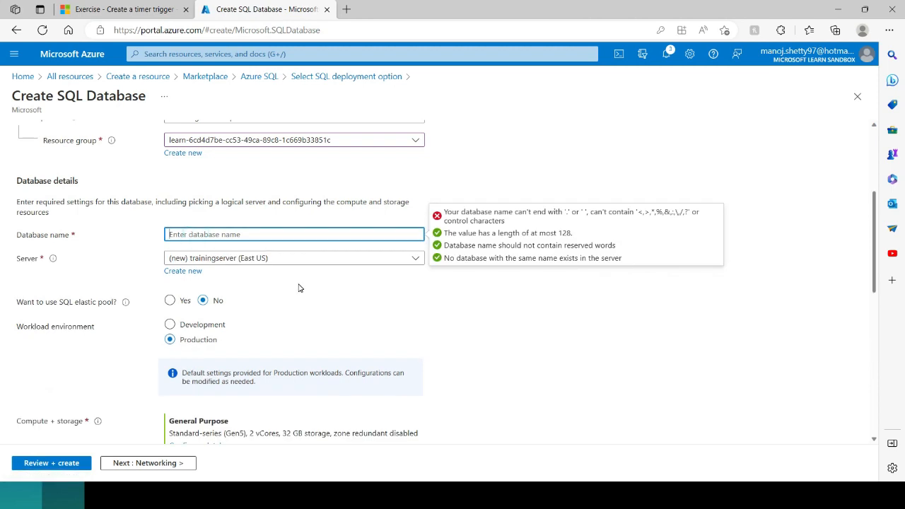
type("training")
type("ing")
type("db123")
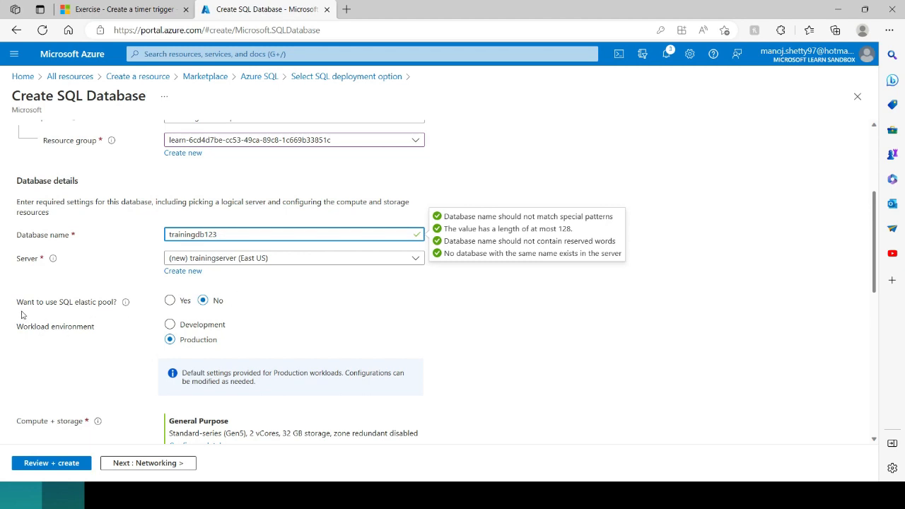
scroll(118, 303, "down", 1)
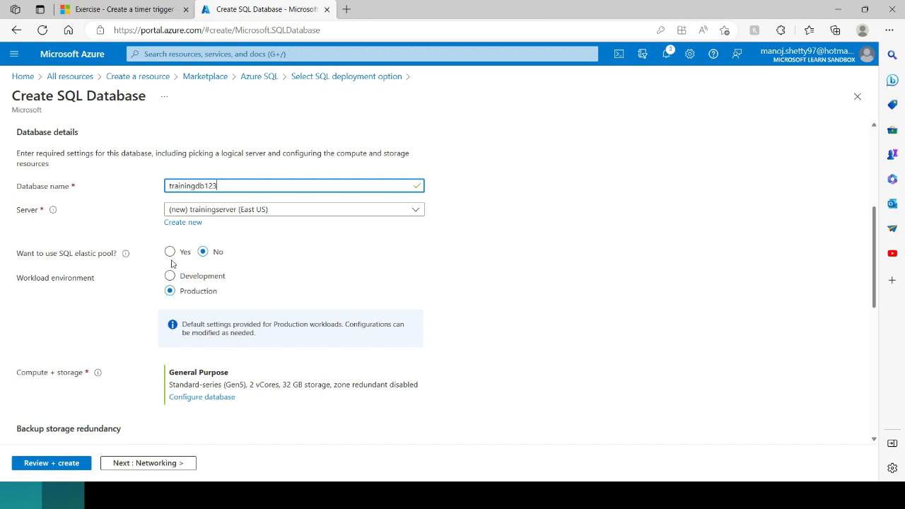
scroll(246, 261, "down", 2)
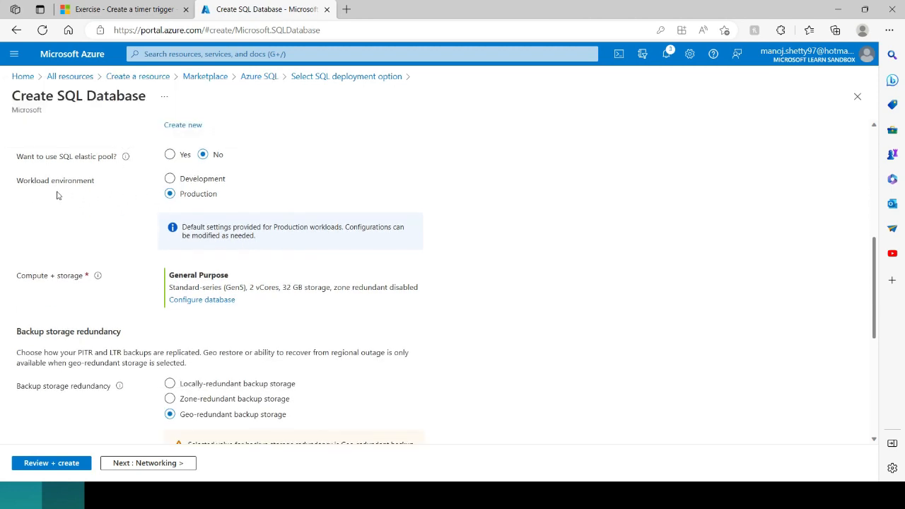
Step: Set the workload environment to Development
left_click(170, 179)
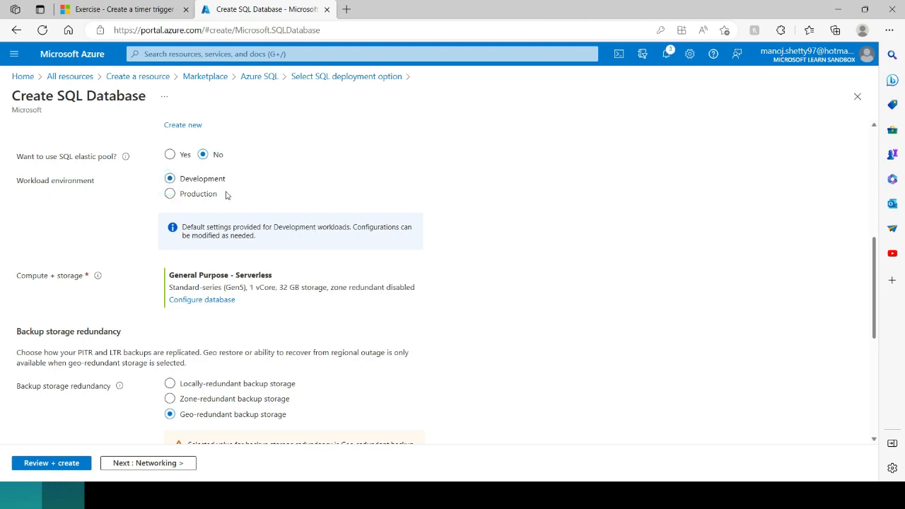
scroll(226, 195, "down", 1)
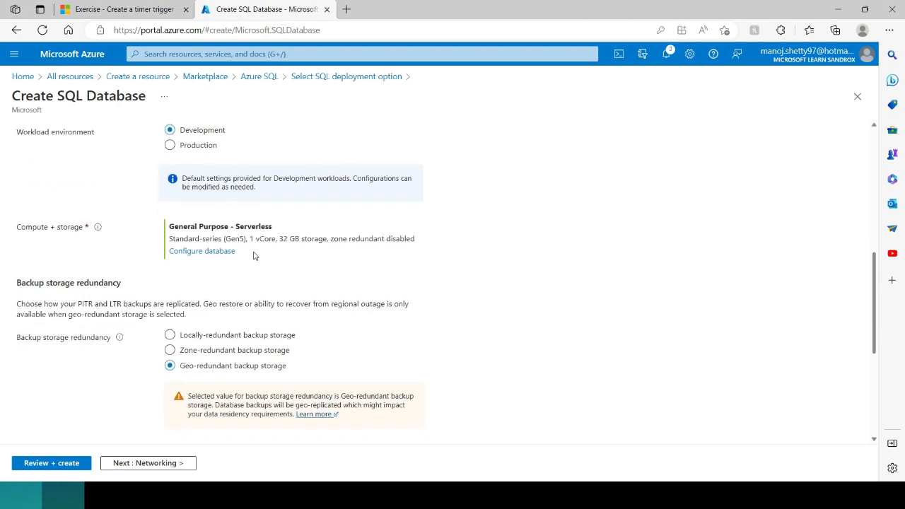
scroll(256, 256, "down", 1)
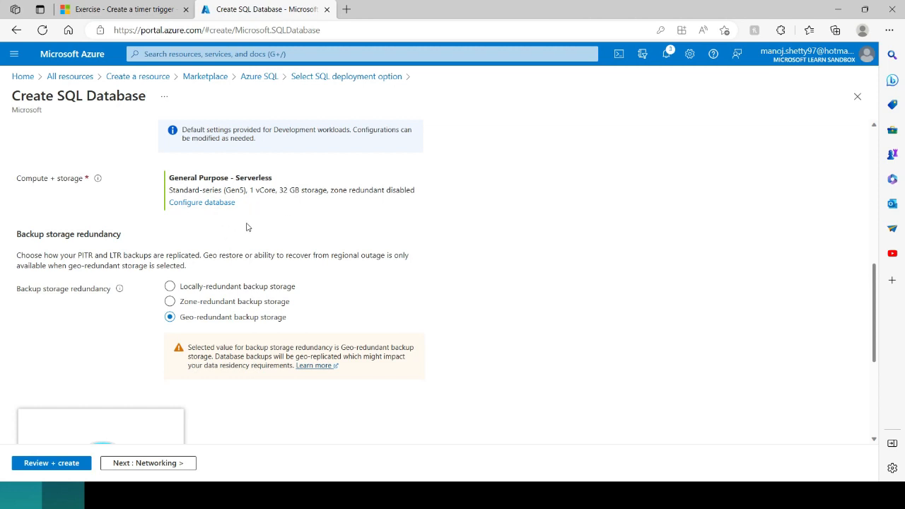
scroll(405, 231, "down", 1)
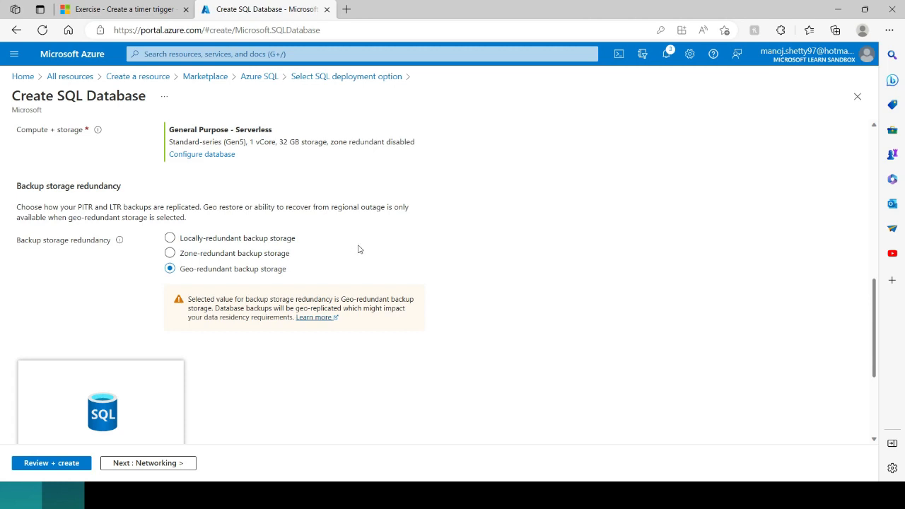
Step: Choose locally-redundant backup storage and open Review + create
left_click(170, 239)
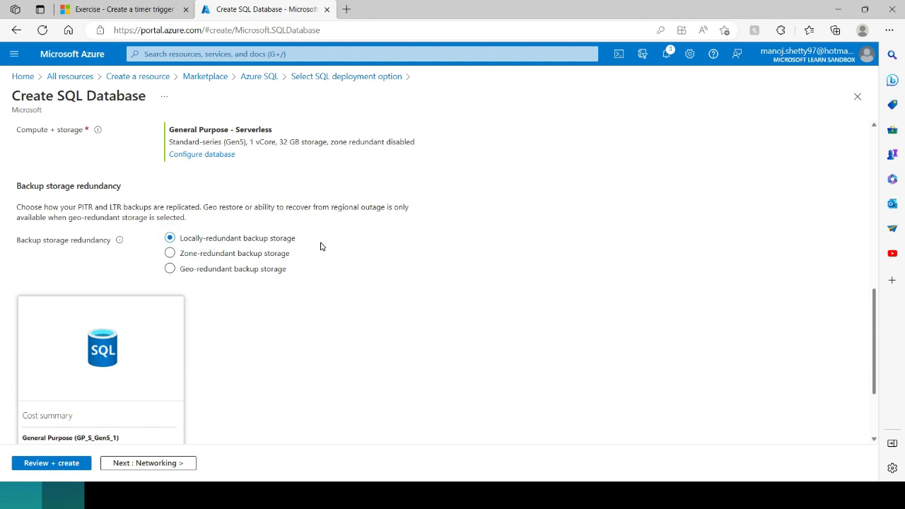
scroll(321, 243, "down", 1)
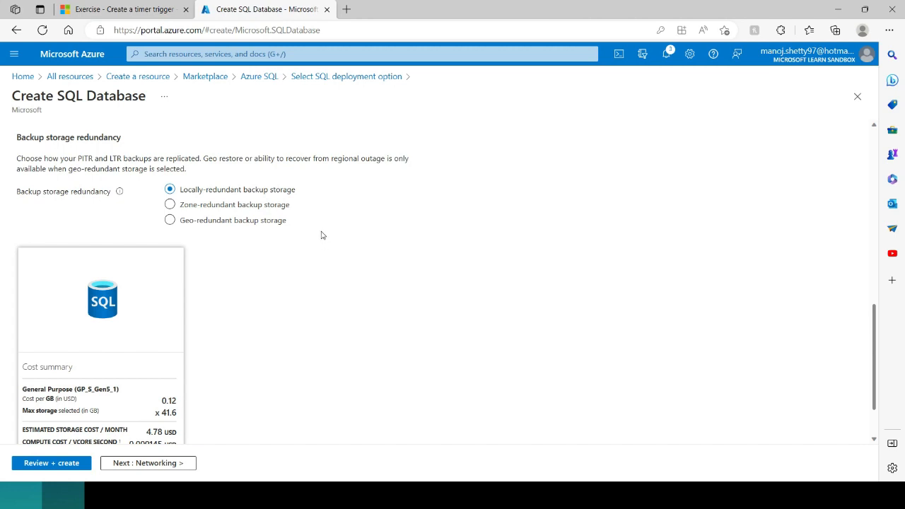
scroll(320, 234, "down", 1)
scroll(319, 233, "up", 2)
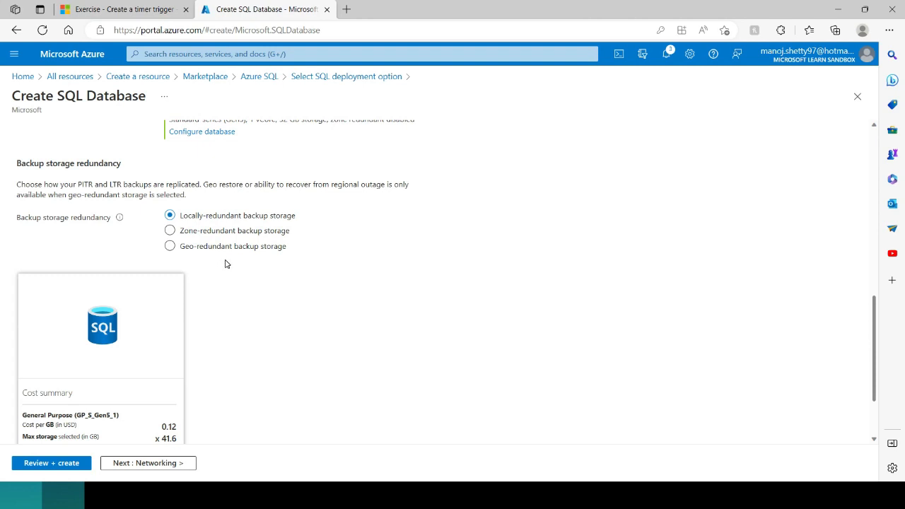
scroll(226, 263, "down", 3)
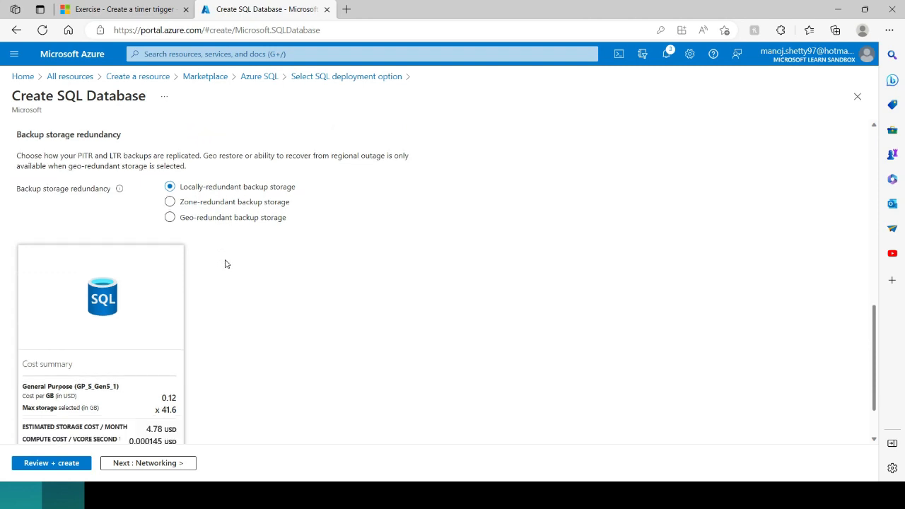
left_click(49, 464)
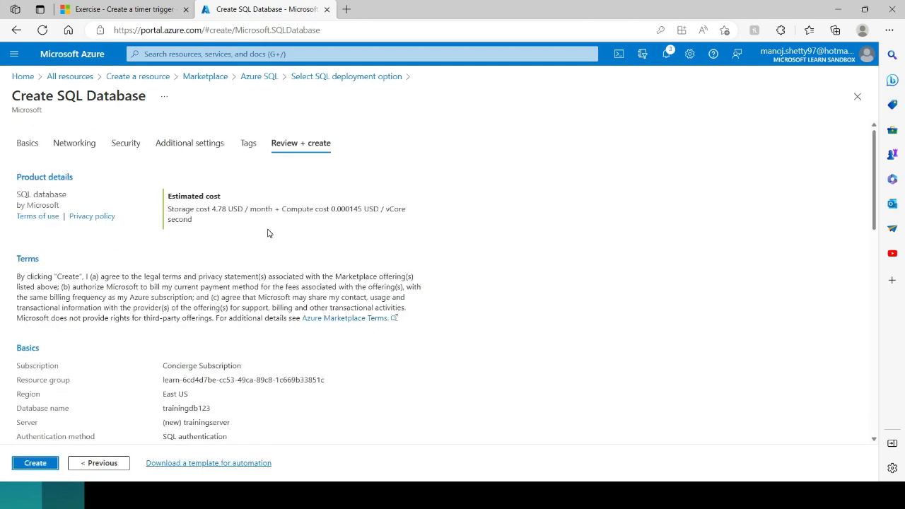
Step: On Networking, choose Public endpoint and set Add current client IP address to Yes
left_click(74, 144)
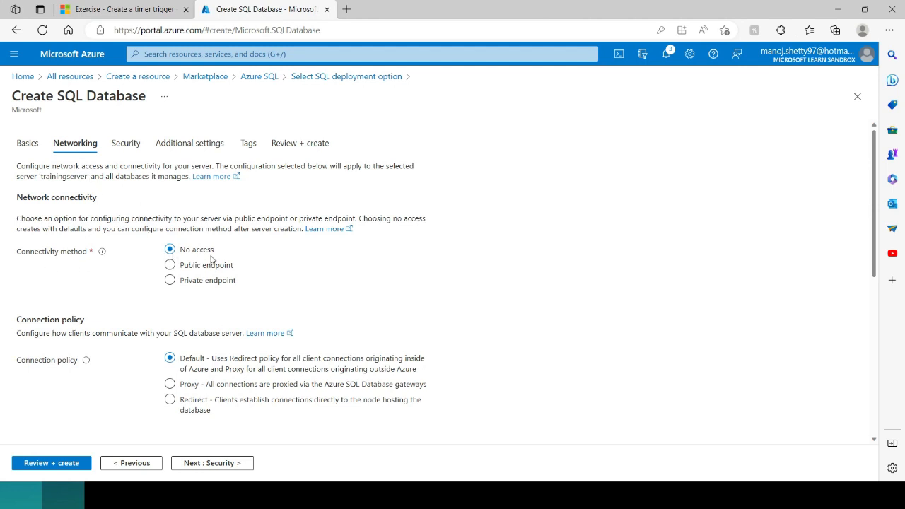
scroll(215, 255, "down", 1)
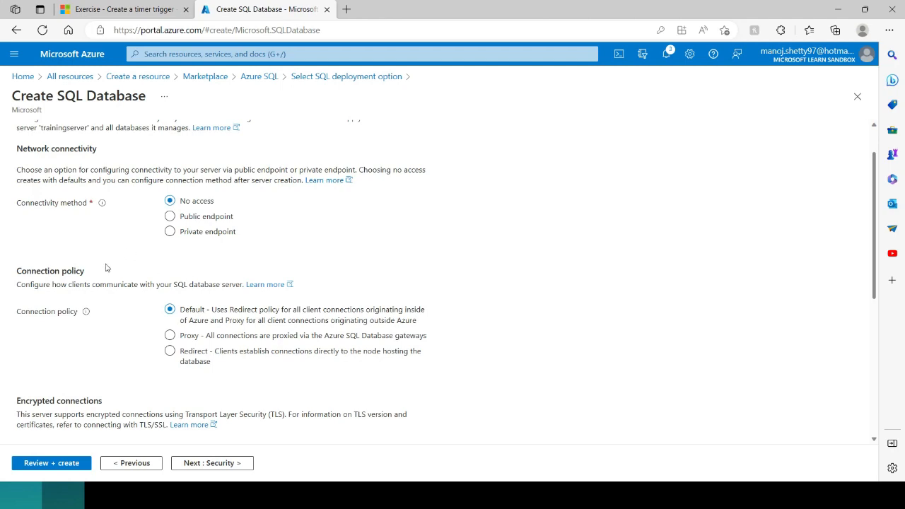
left_click(169, 217)
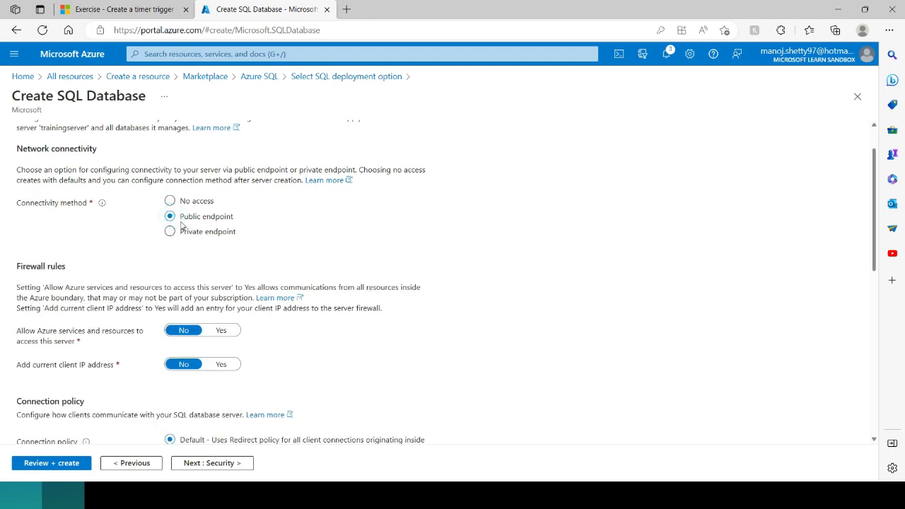
scroll(125, 252, "down", 1)
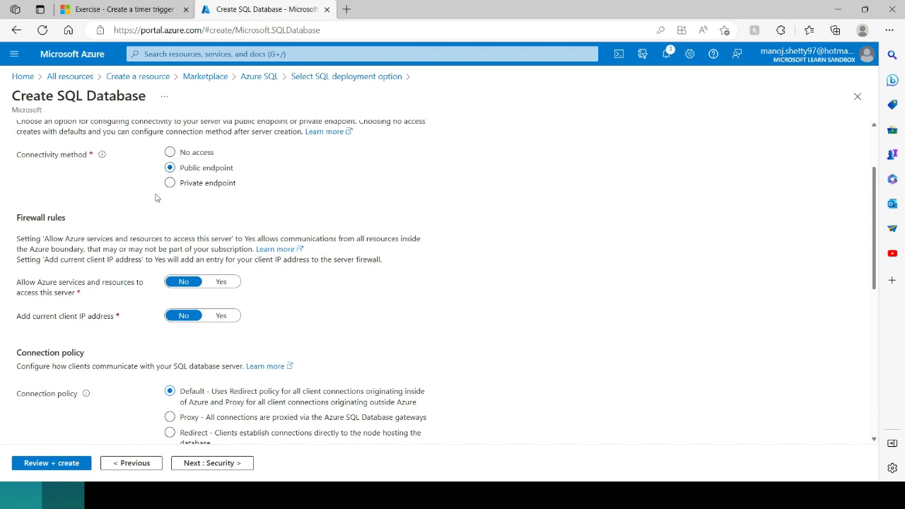
scroll(155, 196, "down", 1)
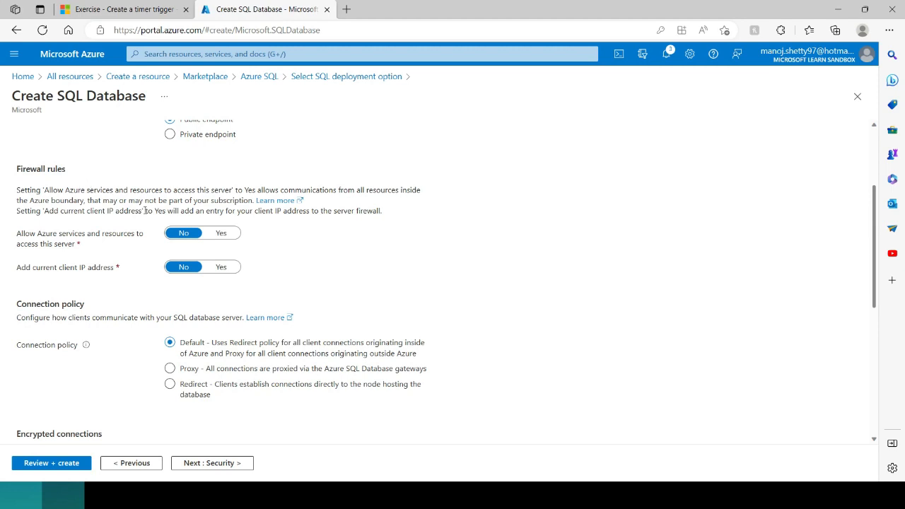
scroll(145, 261, "down", 1)
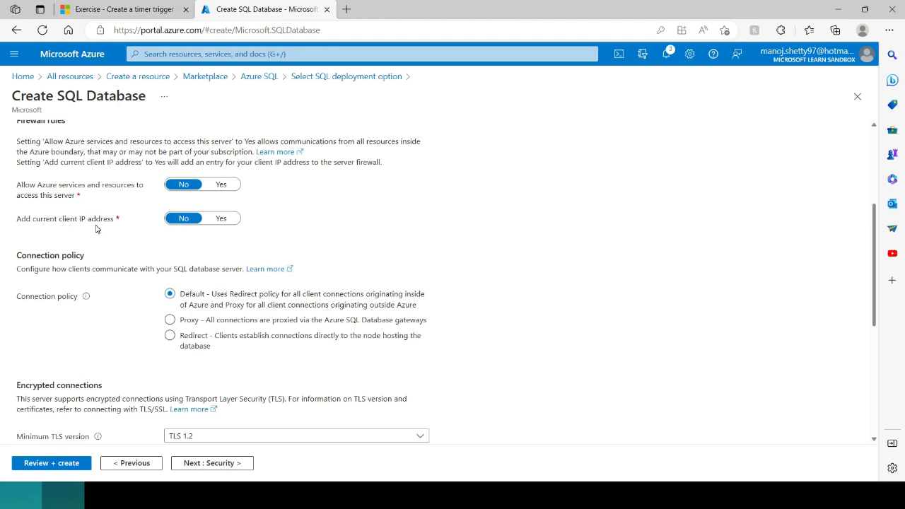
left_click(220, 218)
scroll(190, 203, "down", 1)
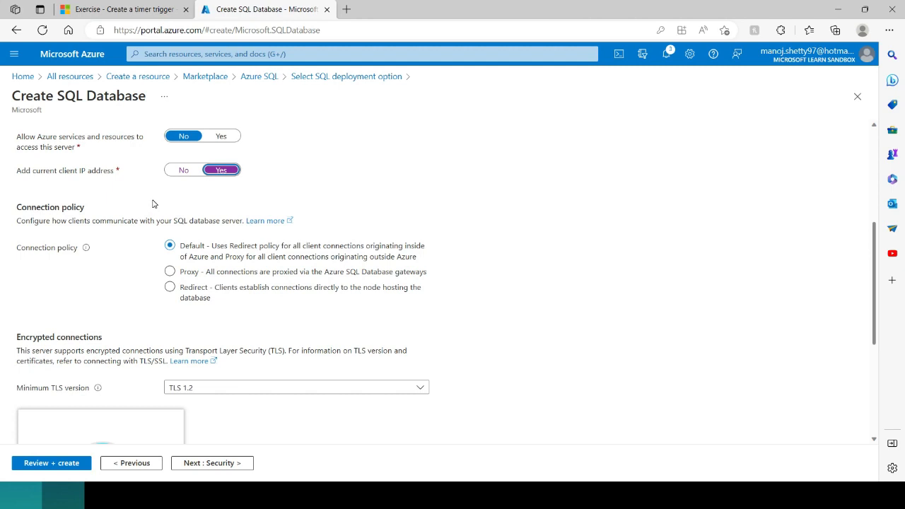
scroll(152, 203, "down", 1)
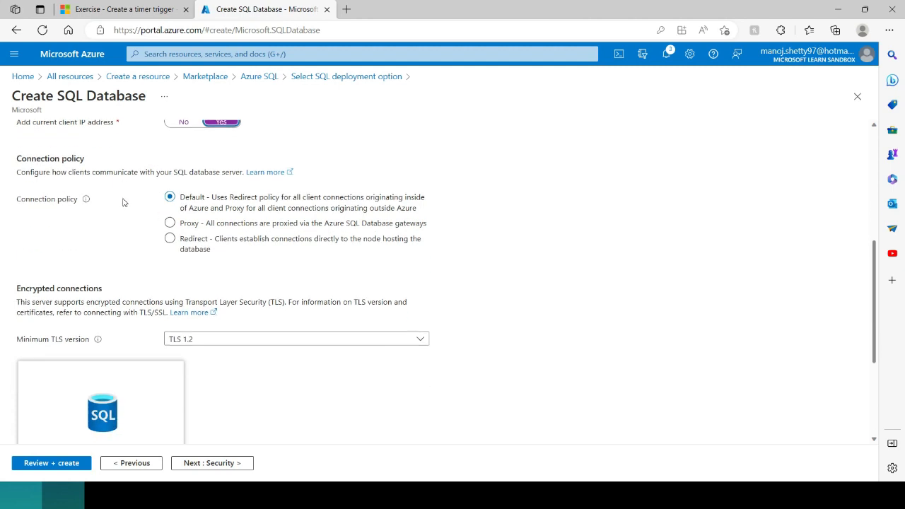
scroll(122, 203, "down", 3)
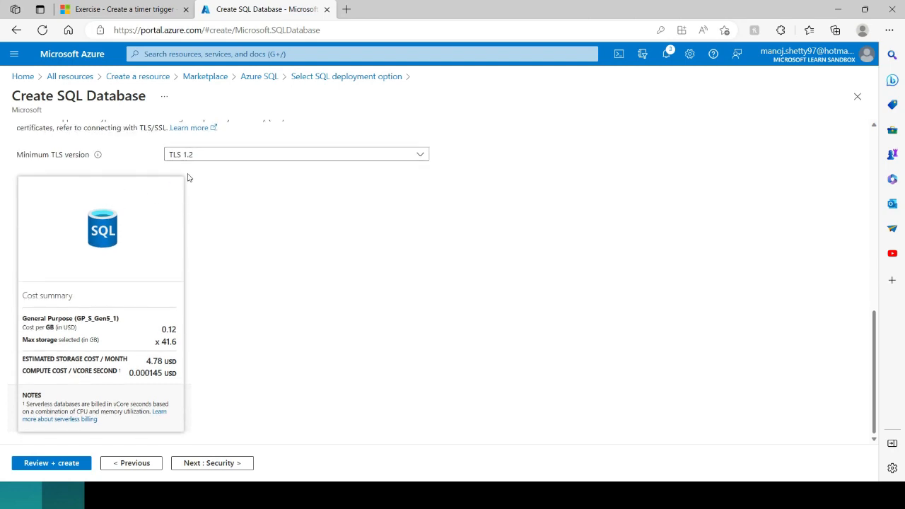
scroll(212, 248, "up", 8)
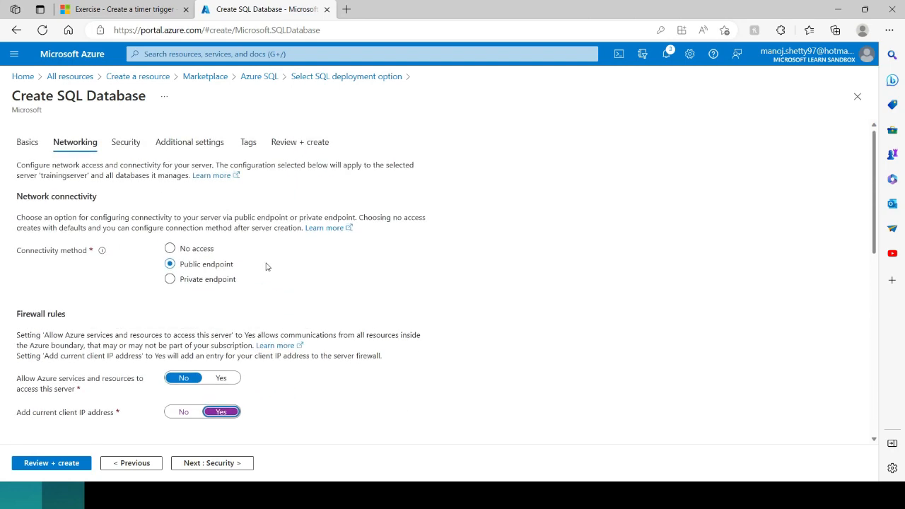
Step: Look over the Security and Additional settings tabs without changes
left_click(127, 144)
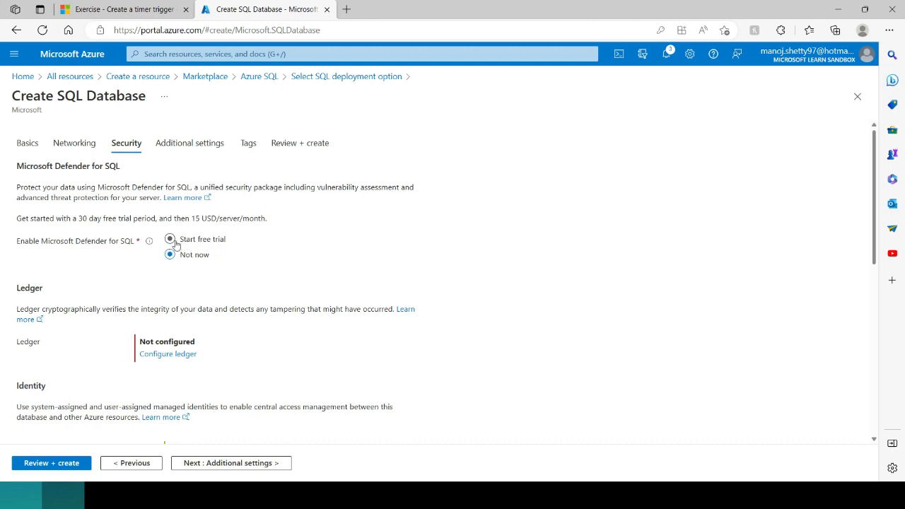
scroll(304, 243, "down", 2)
scroll(147, 231, "down", 2)
scroll(145, 225, "down", 1)
scroll(148, 225, "up", 4)
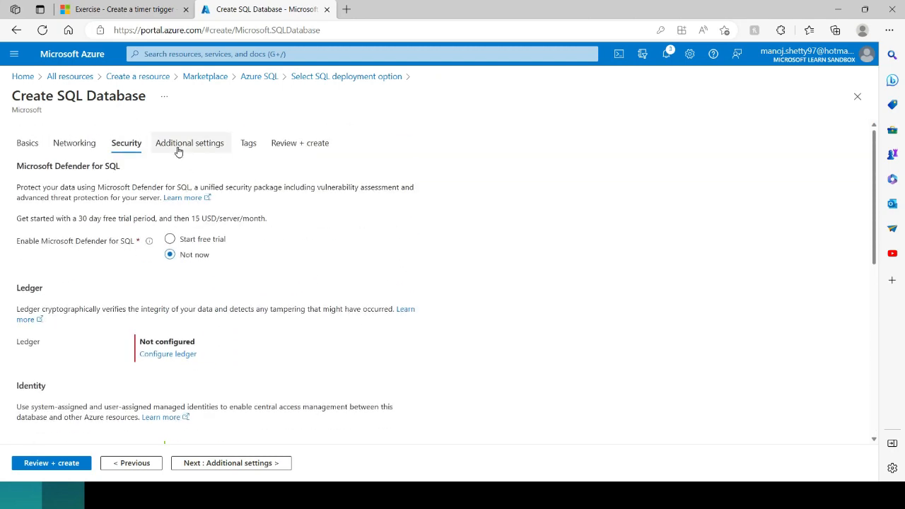
left_click(179, 149)
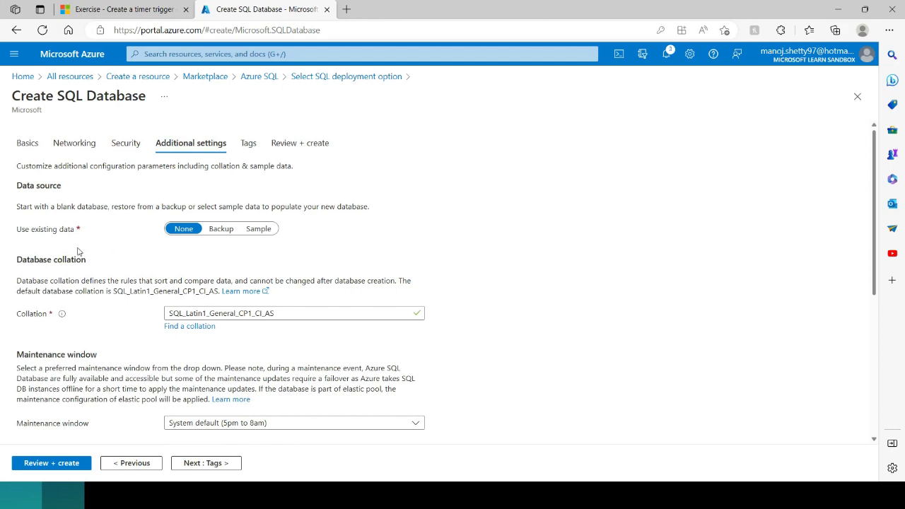
scroll(230, 267, "down", 3)
scroll(208, 279, "down", 1)
scroll(212, 277, "up", 5)
Step: Pass through Tags to the review summary and submit the database for creation
left_click(251, 144)
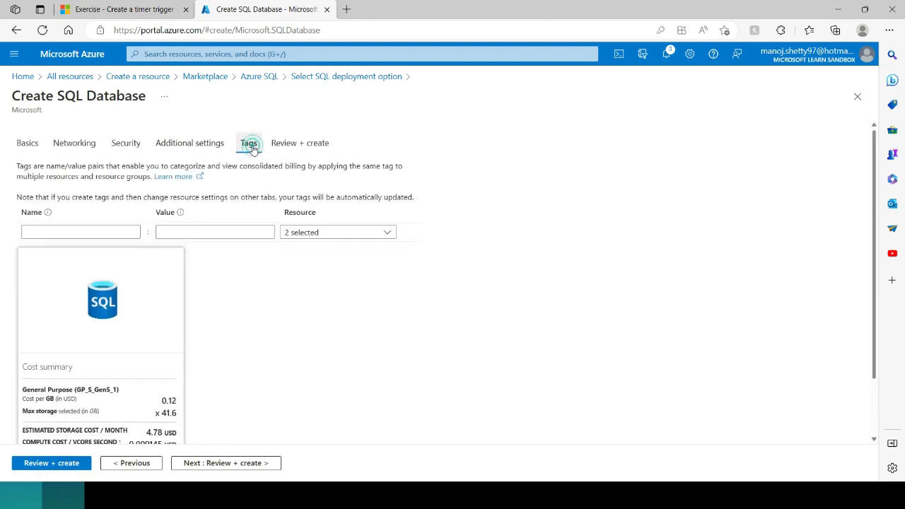
left_click(285, 147)
scroll(222, 243, "down", 4)
scroll(220, 240, "down", 6)
left_click(35, 465)
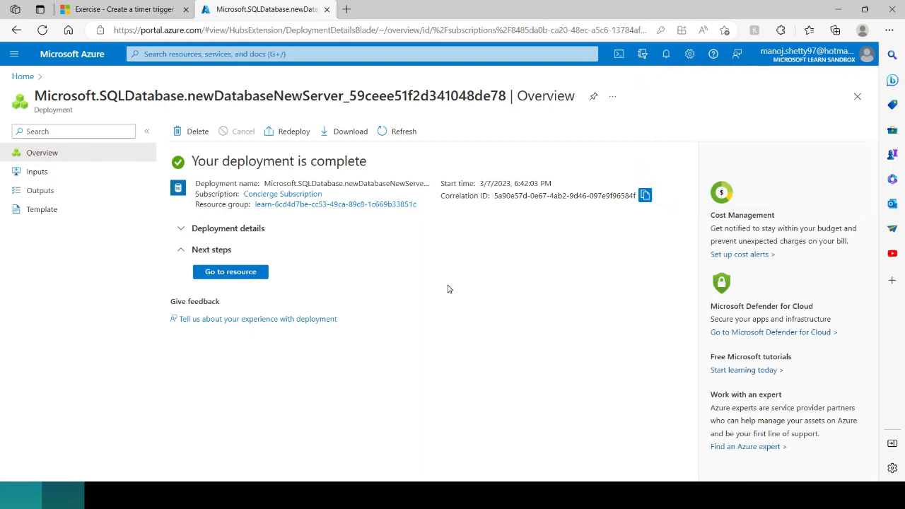
Step: Once deployment completes, go to the new trainingdb123 resource
left_click(231, 275)
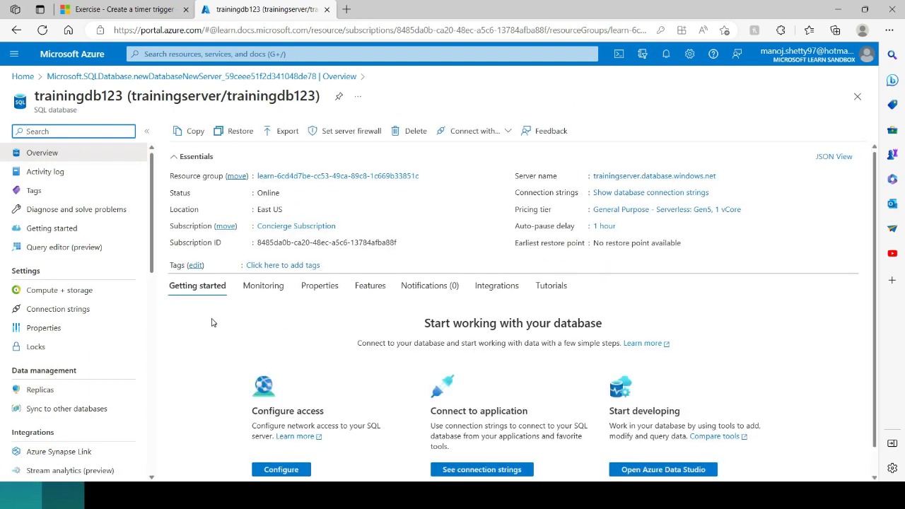
Step: Browse the trainingdb123 resource menu and open Query editor (preview)
scroll(195, 340, "down", 1)
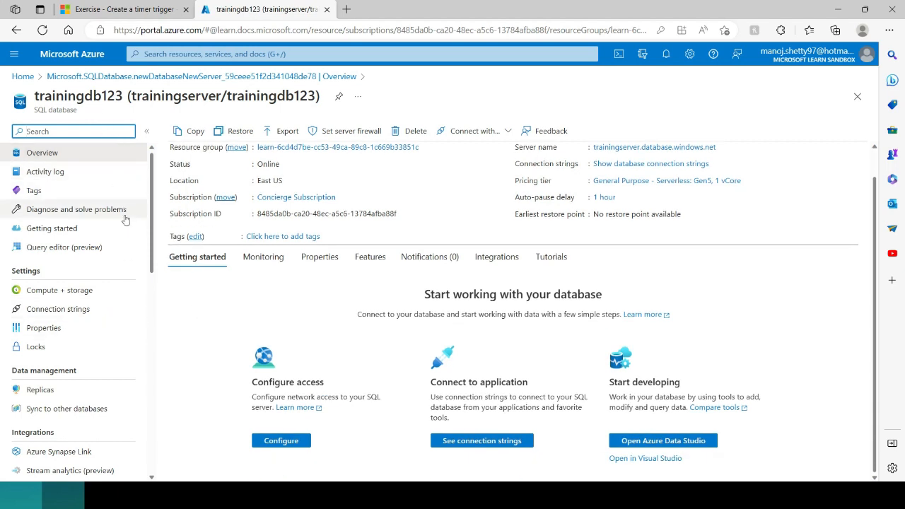
scroll(122, 211, "down", 2)
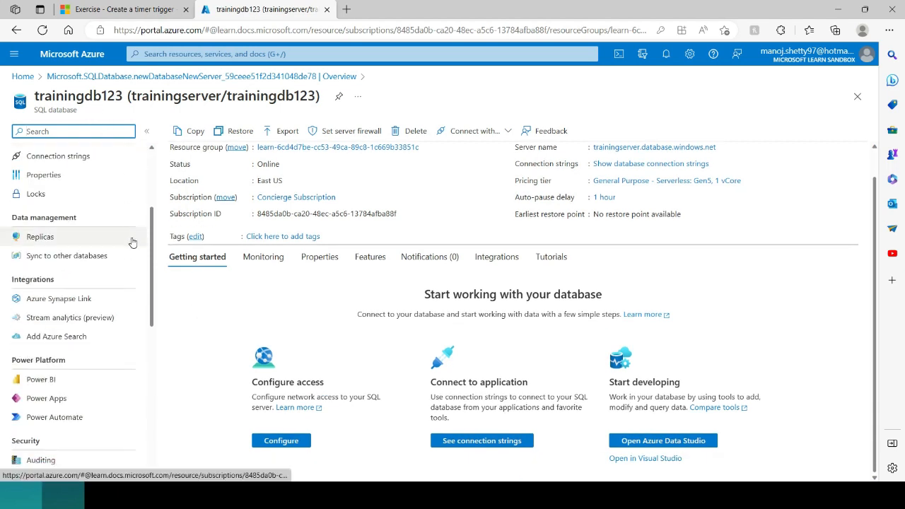
scroll(132, 243, "down", 3)
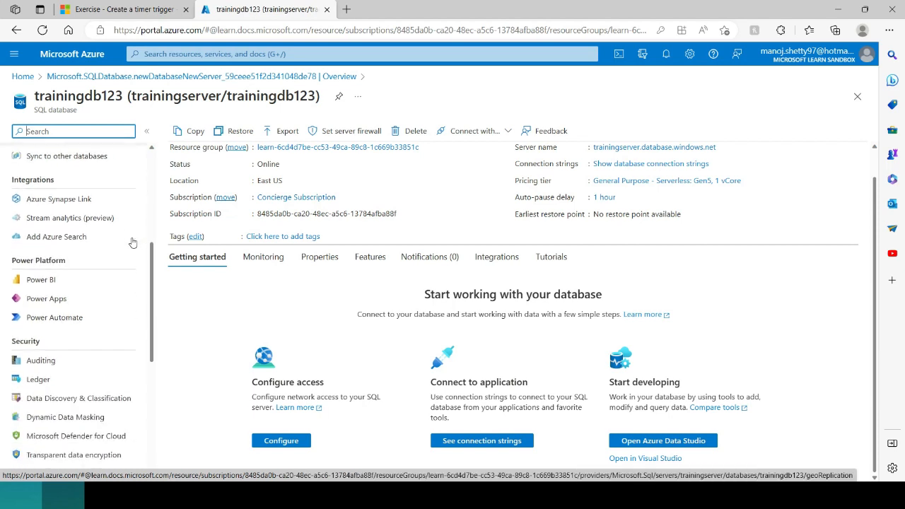
scroll(131, 302, "up", 3)
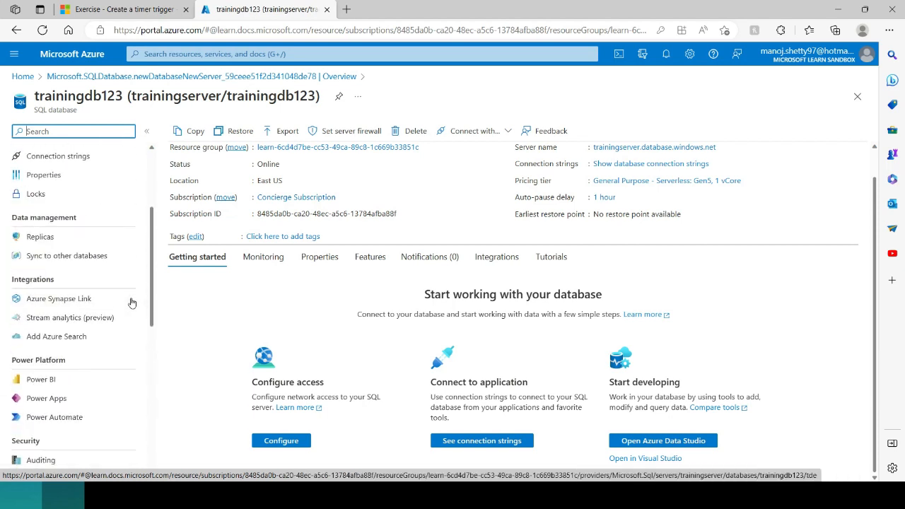
scroll(133, 297, "up", 3)
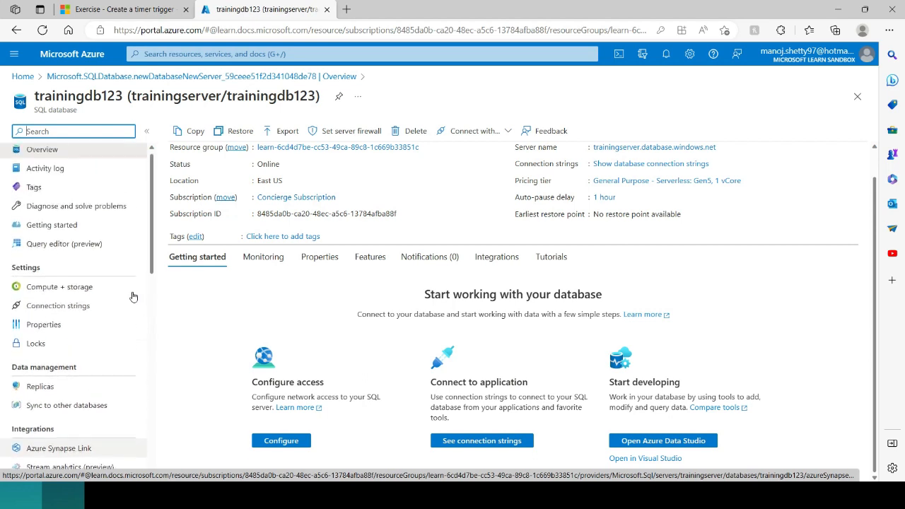
left_click(56, 247)
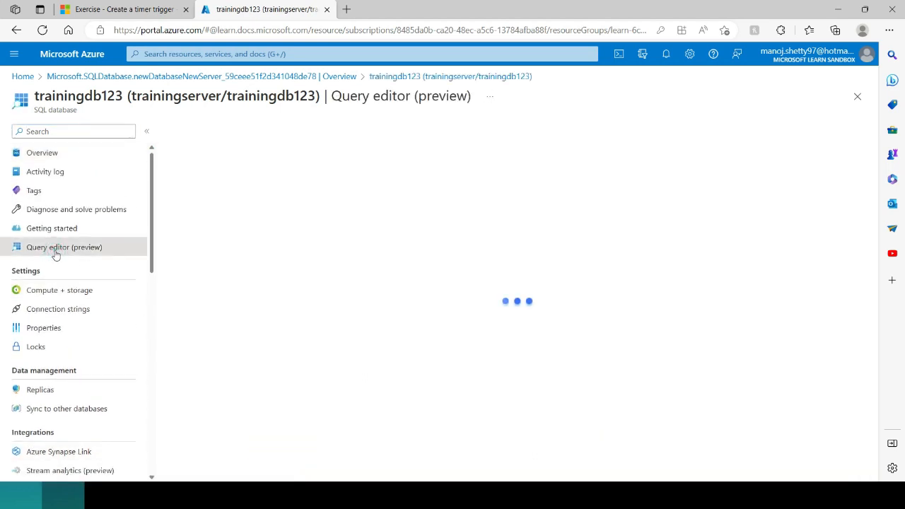
Step: Log in to the trainingdb123 query editor with the SQL admin password and the first certificate
left_click(365, 375)
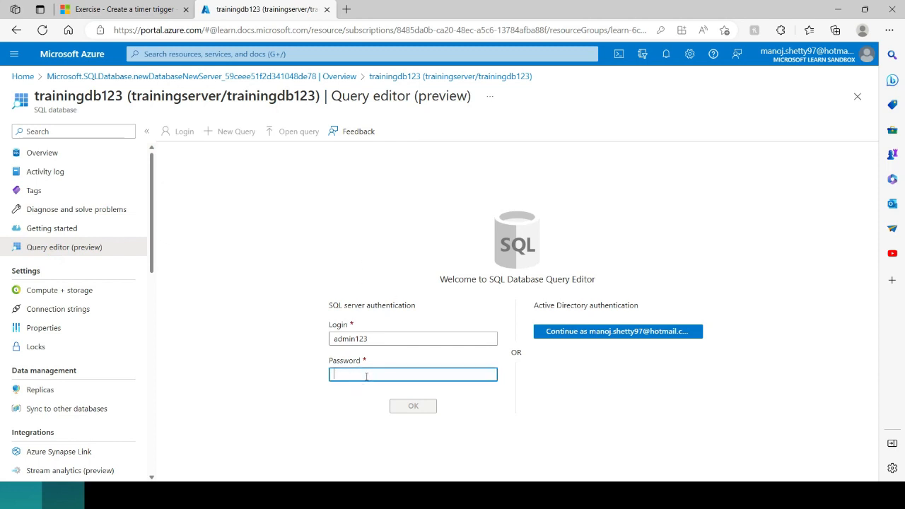
type("****")
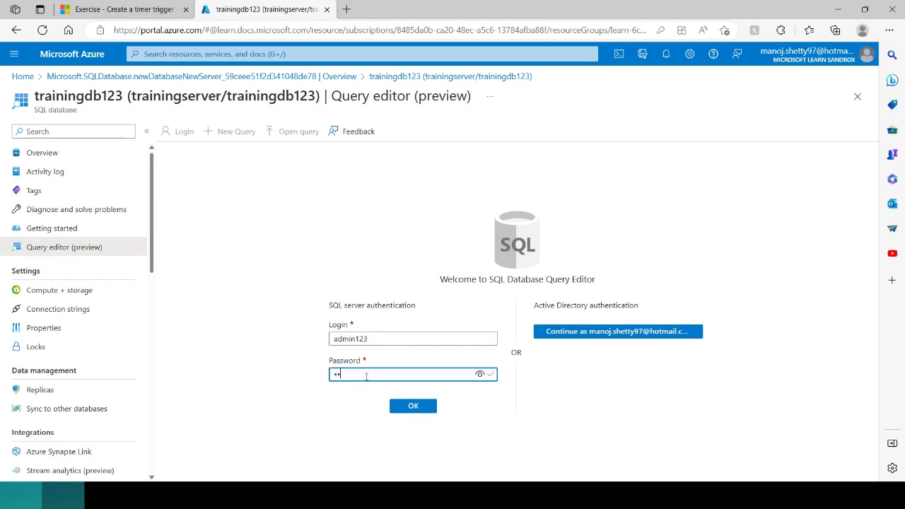
type("*****")
left_click(414, 408)
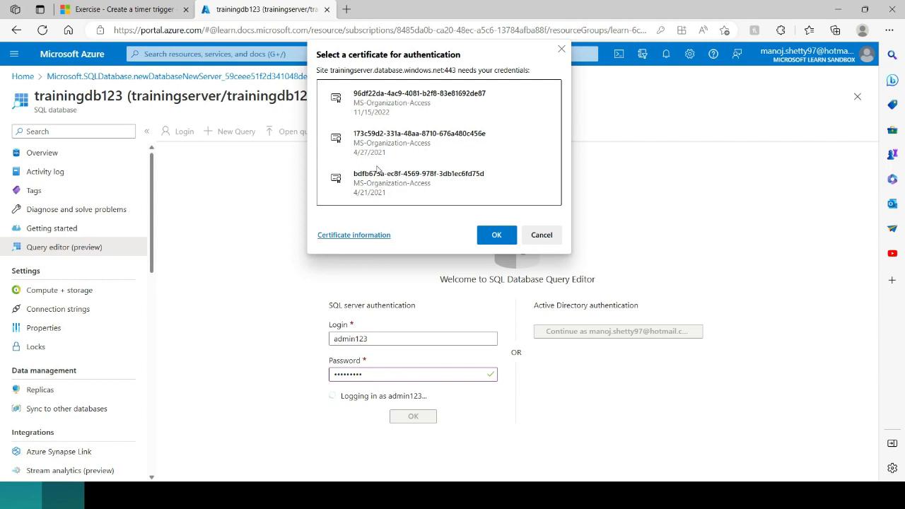
left_click(373, 104)
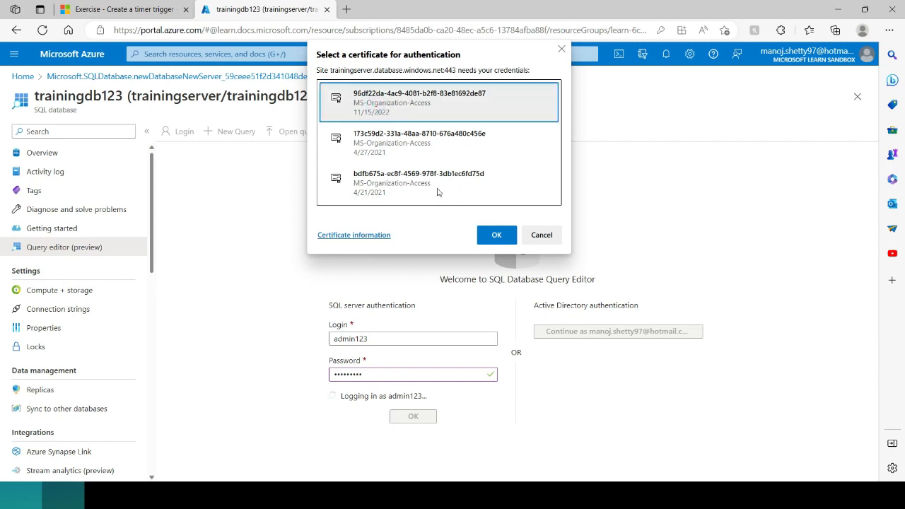
left_click(487, 233)
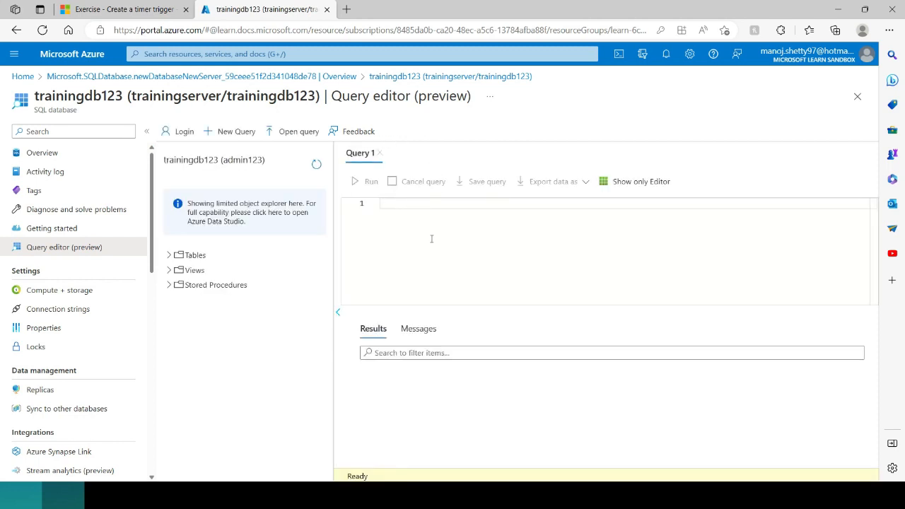
Step: Run 'create table test123(num int)' in Query 1 and confirm dbo.test123 appears under Tables
left_click(411, 205)
type("create table")
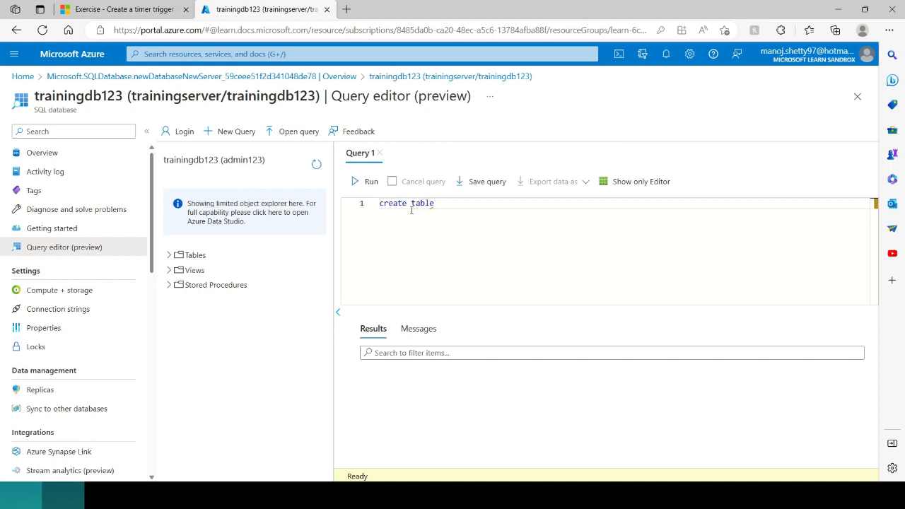
type(" te")
type("st")
type("123")
type("()")
type("num ")
type("int")
left_click(368, 181)
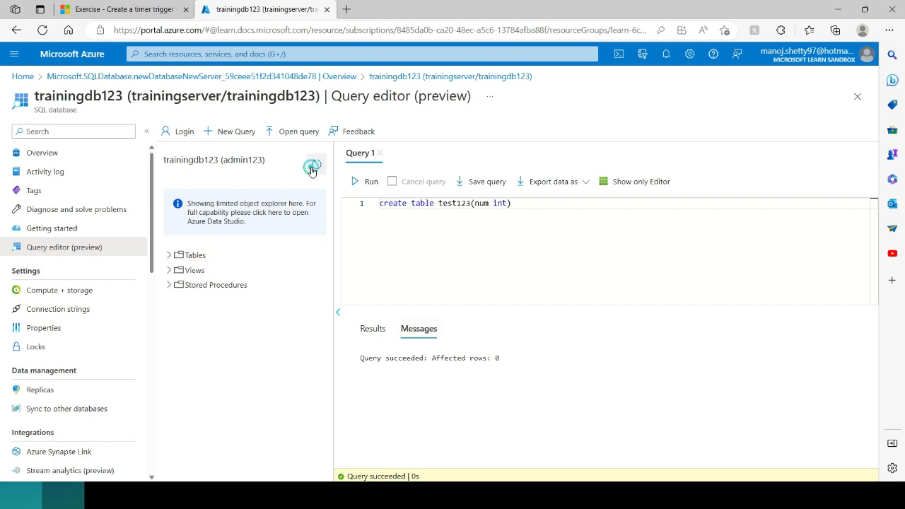
left_click(171, 257)
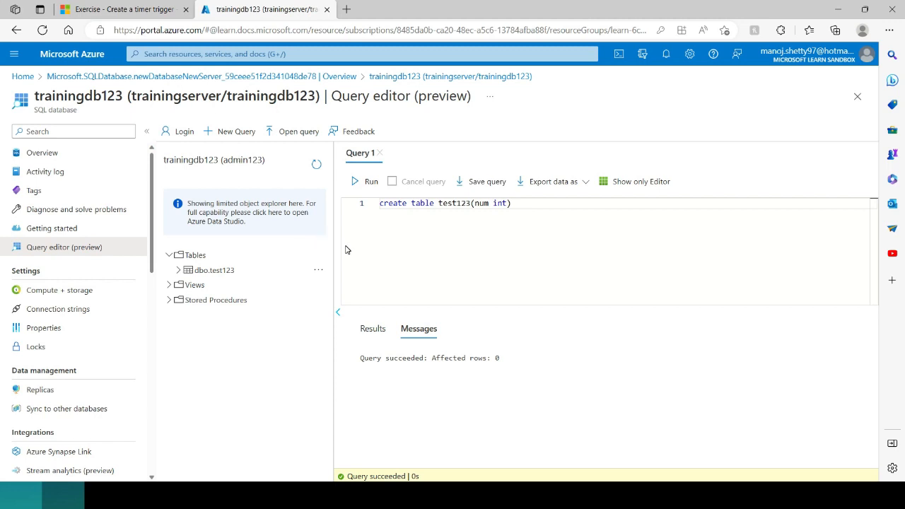
left_click(179, 77)
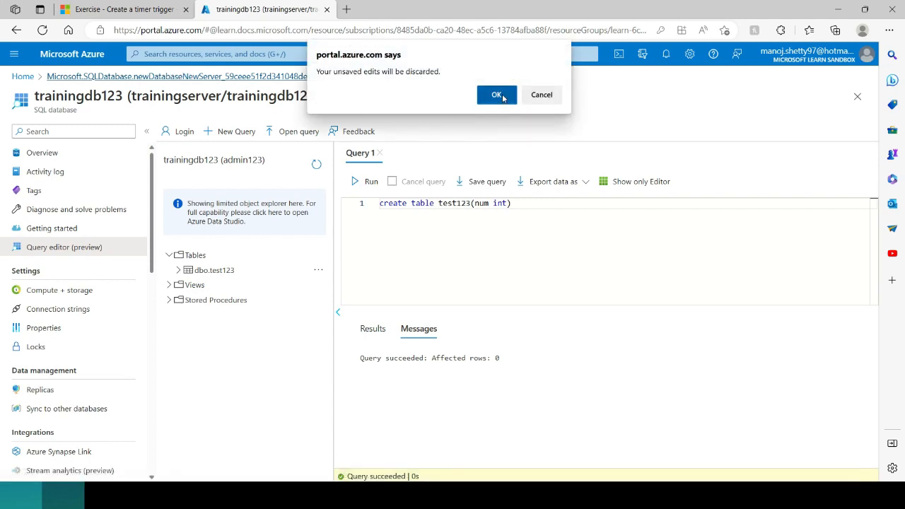
Step: Discard the unsaved query and reopen the trainingdb123 database from Home's All resources list
left_click(497, 94)
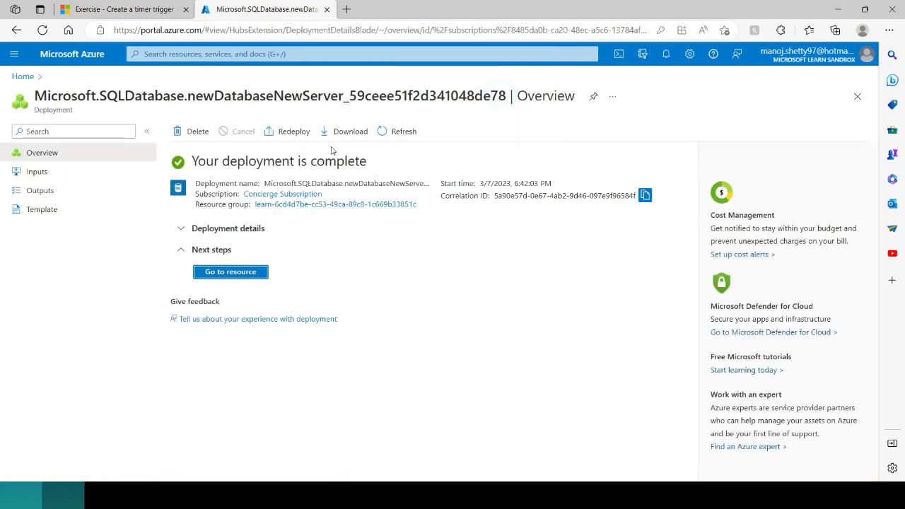
left_click(23, 77)
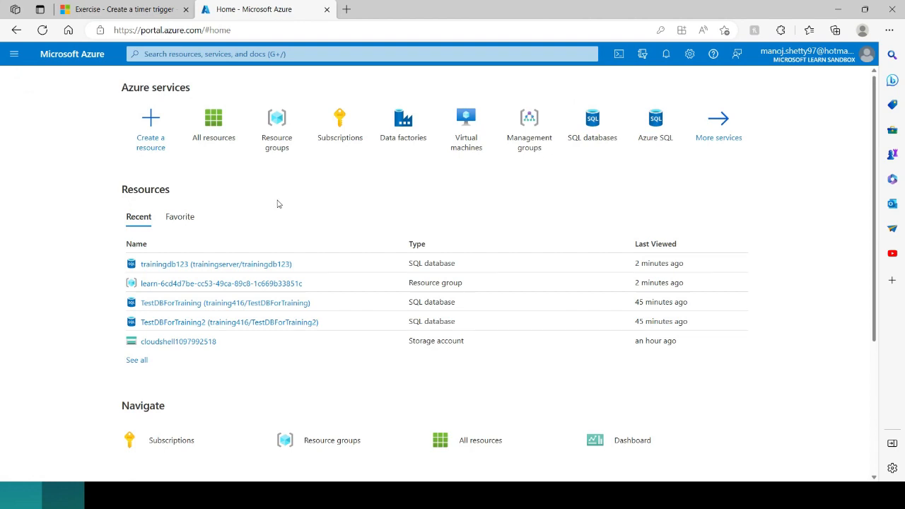
left_click(214, 140)
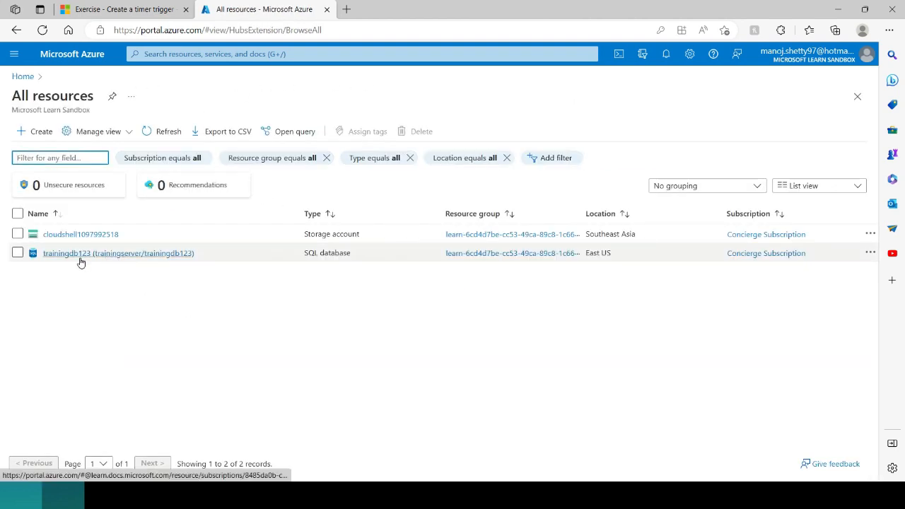
left_click(150, 256)
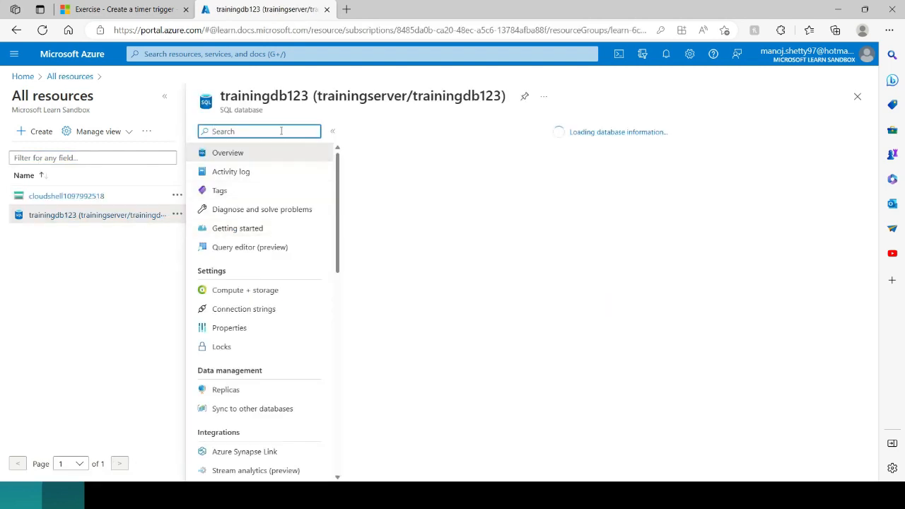
scroll(307, 290, "down", 1)
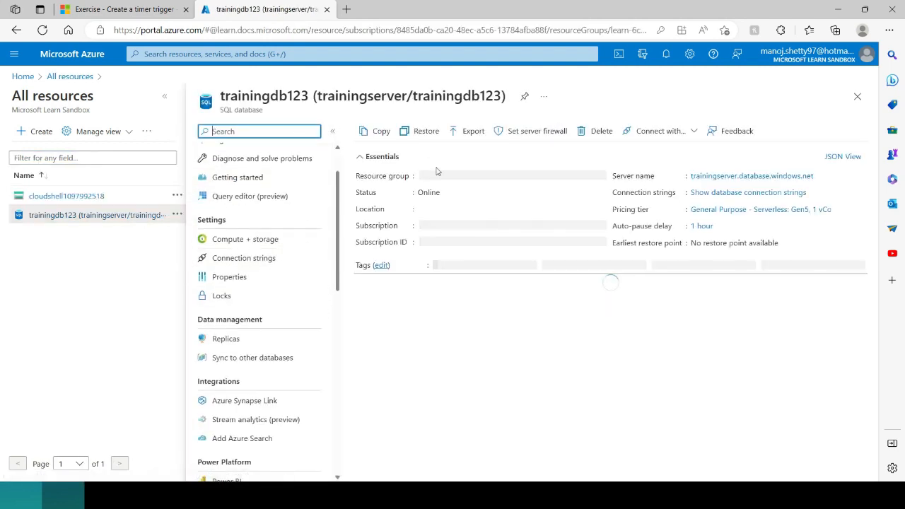